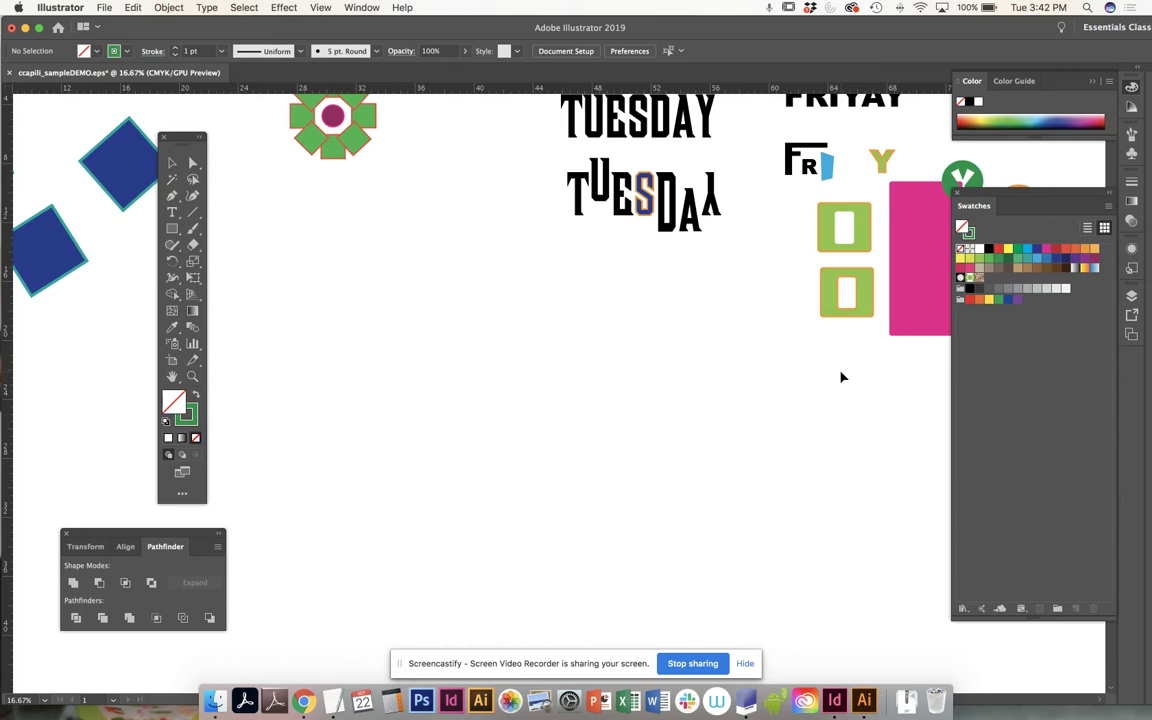
- Pan and zoom the view to a blank stretch of artboard beside the existing lettering and shapes
left_click_drag(854, 378, 456, 433)
left_click_drag(450, 388, 697, 411)
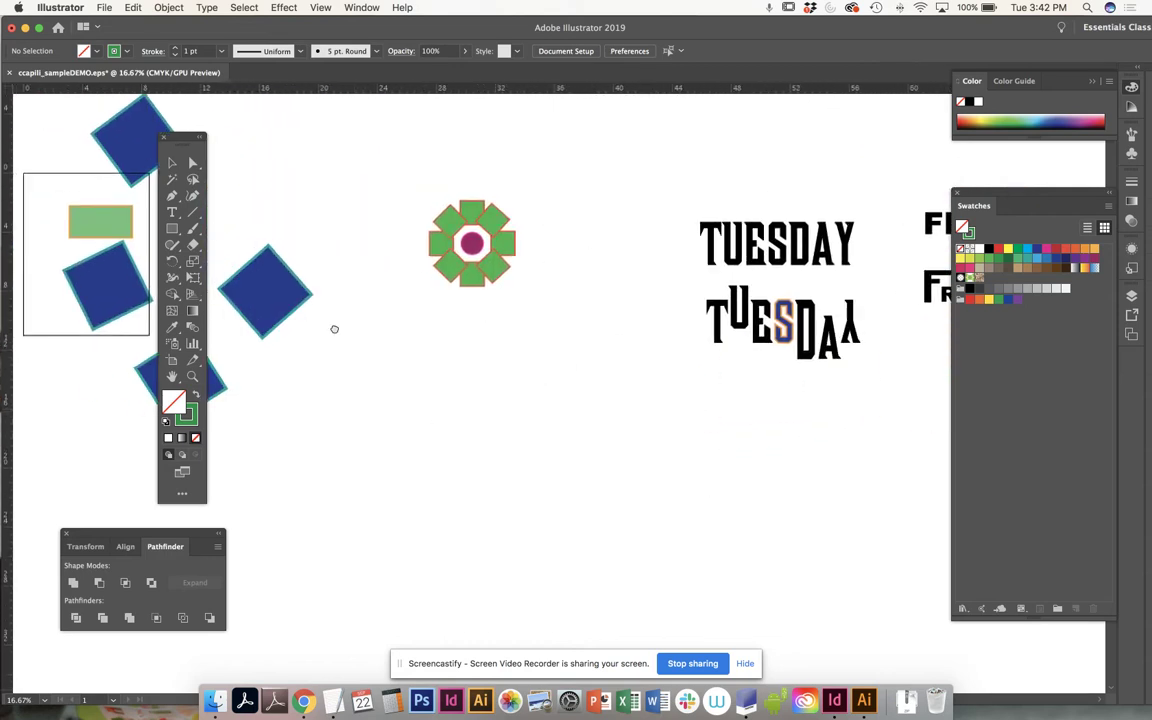
left_click_drag(334, 327, 599, 386)
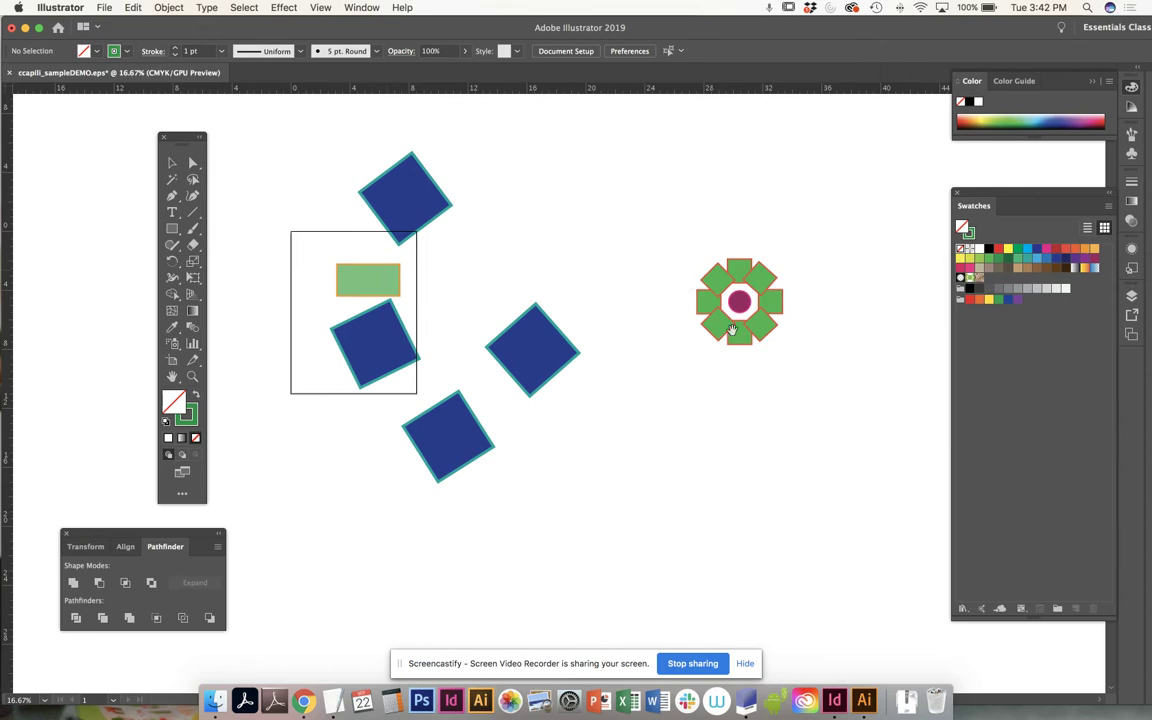
left_click_drag(817, 430, 586, 401)
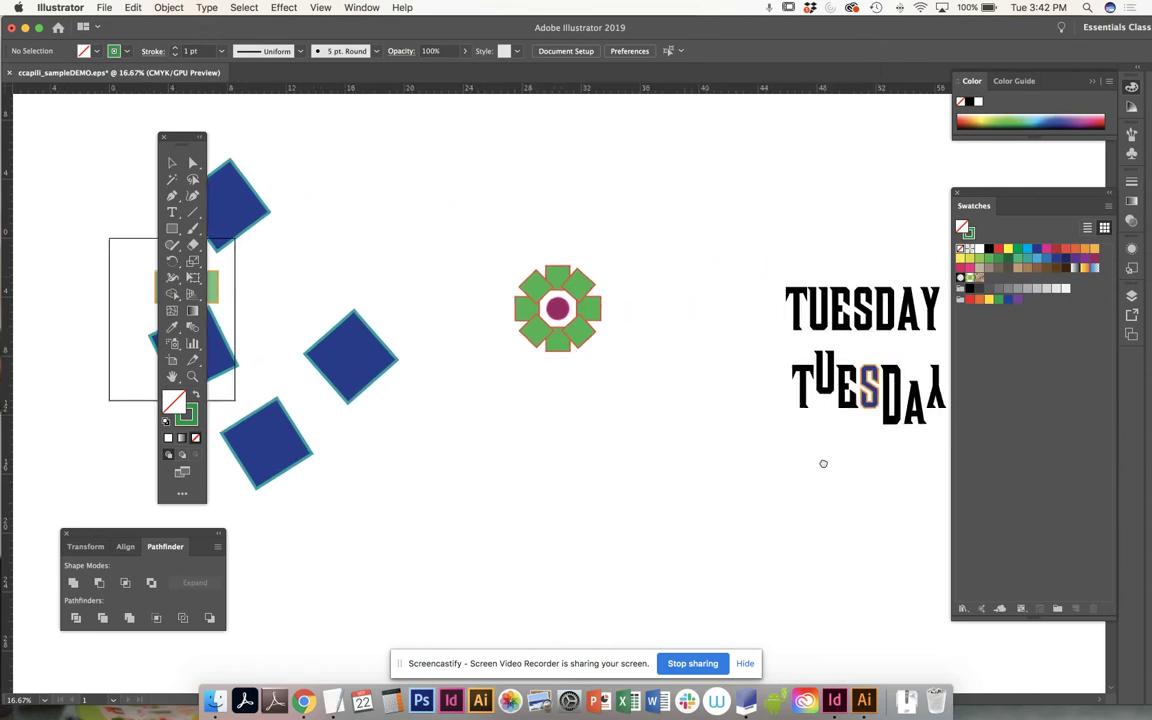
left_click_drag(823, 463, 483, 378)
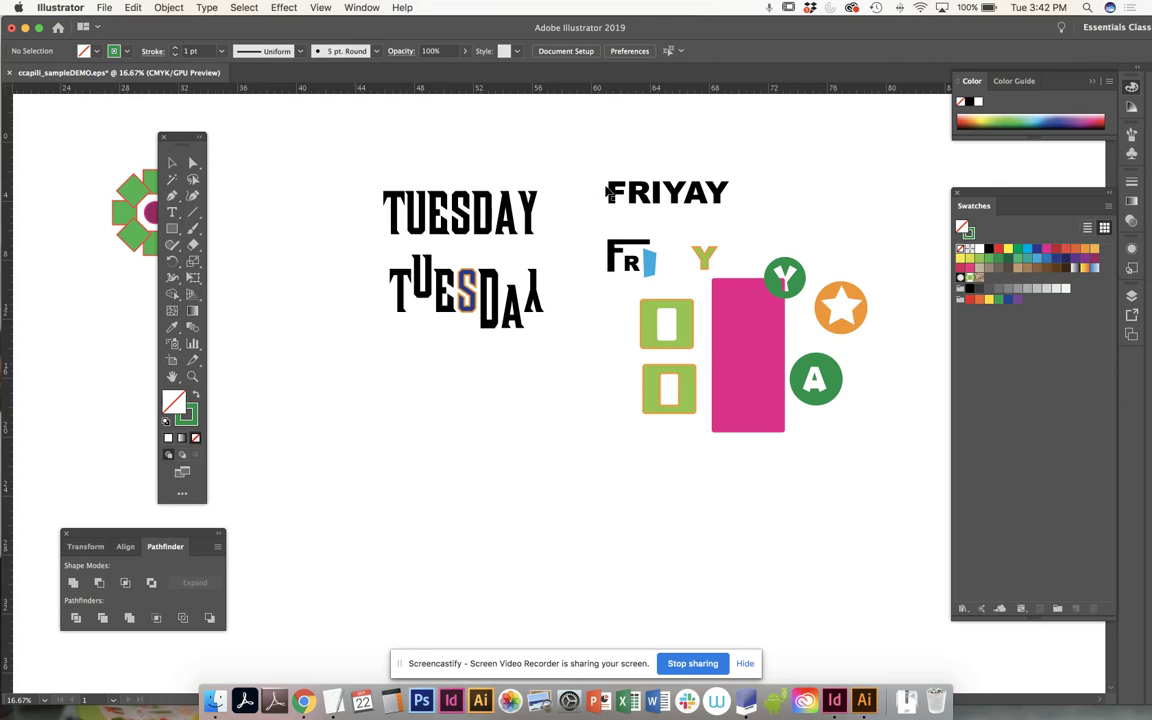
key("super+equal")
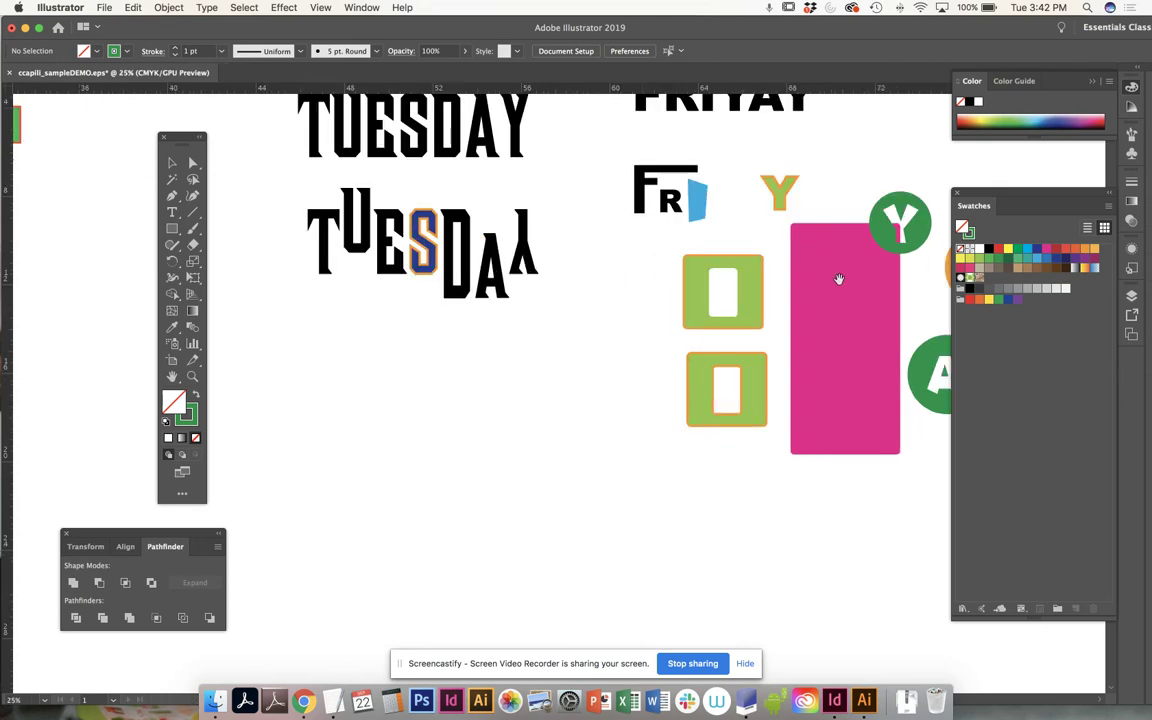
scroll(661, 285, "right", 3)
left_click_drag(661, 285, 605, 295)
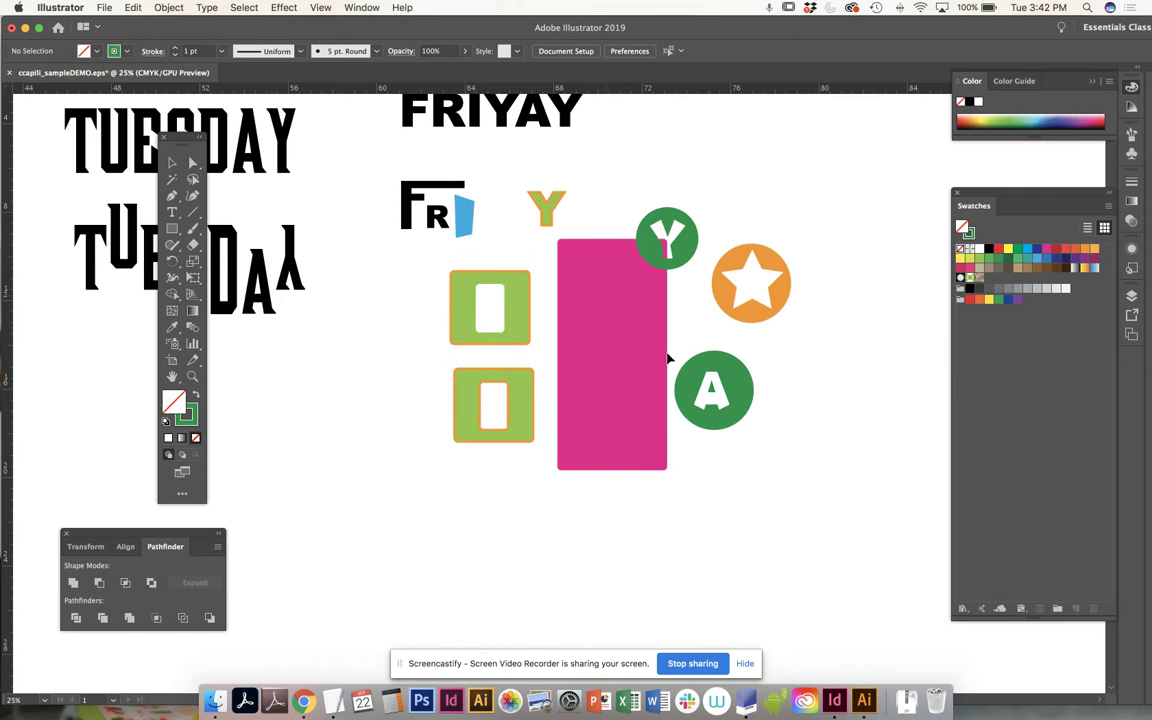
left_click_drag(487, 414, 756, 256)
left_click_drag(392, 330, 560, 303)
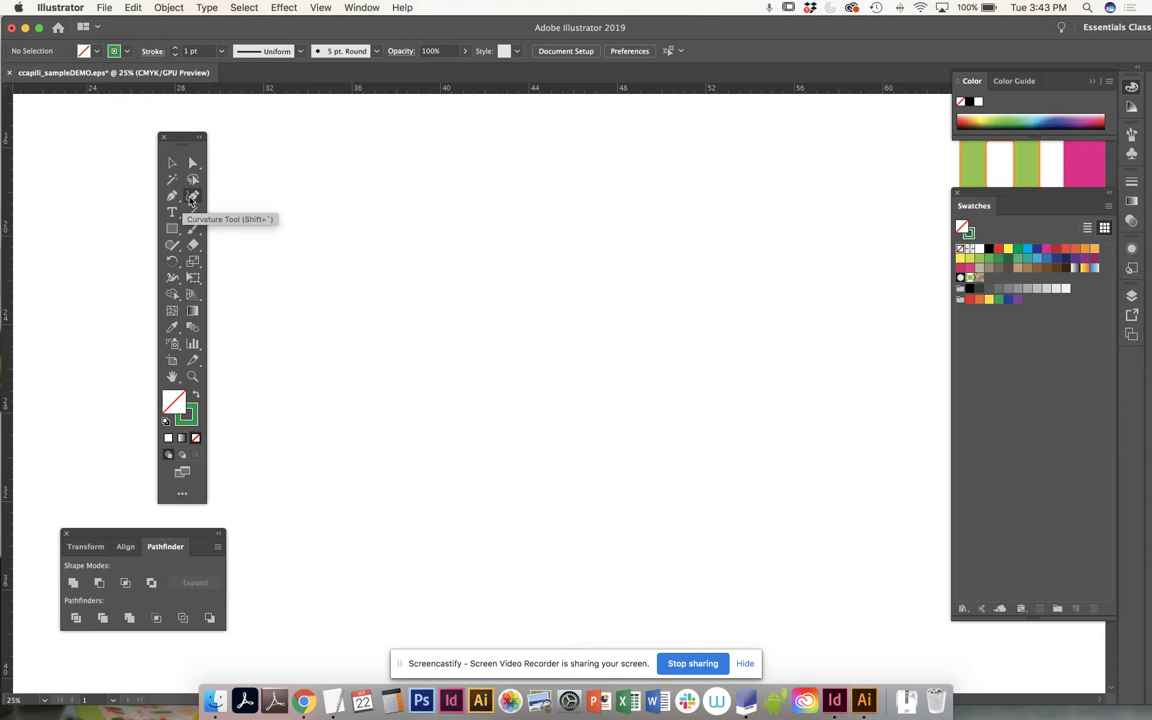
left_click(191, 200)
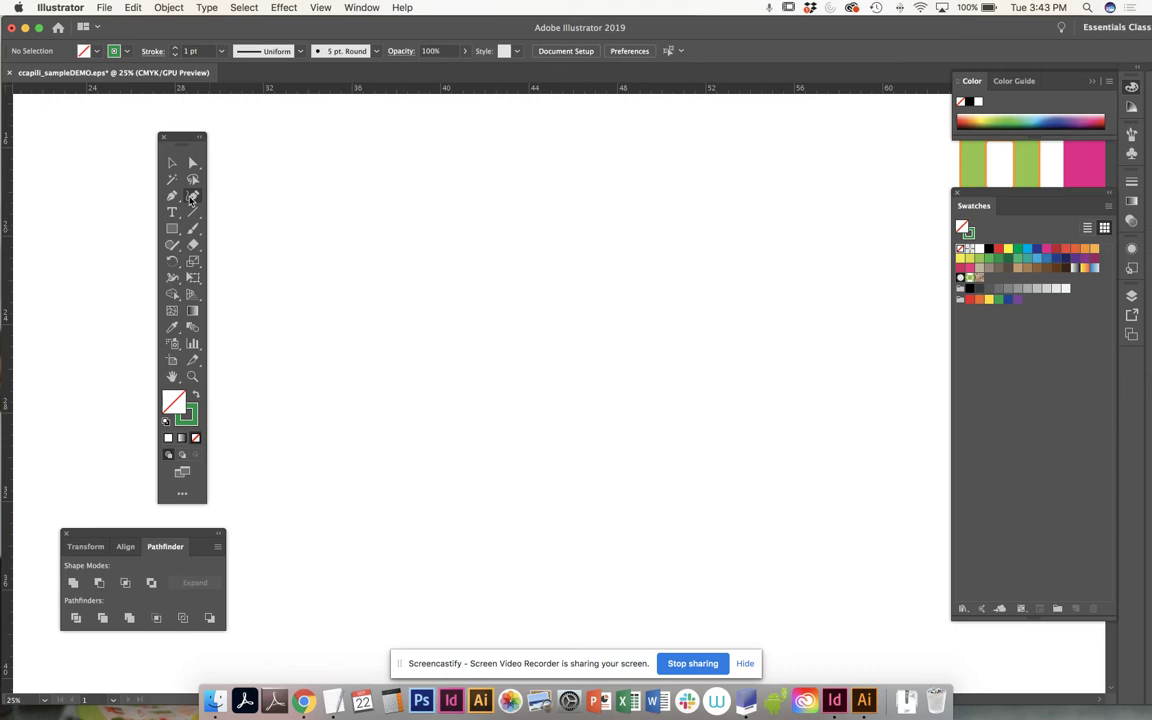
- With the Pen tool, draw a closed egg-shaped oval from smooth anchors and start a second path to its right
left_click(169, 199)
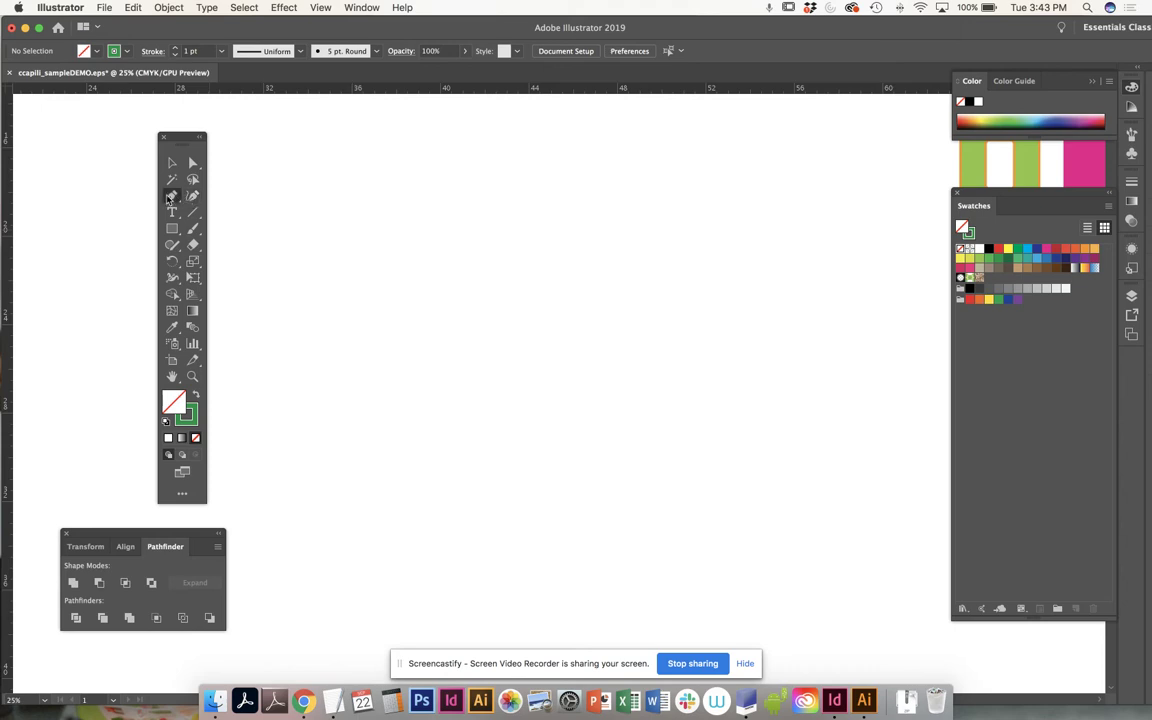
left_click(361, 215)
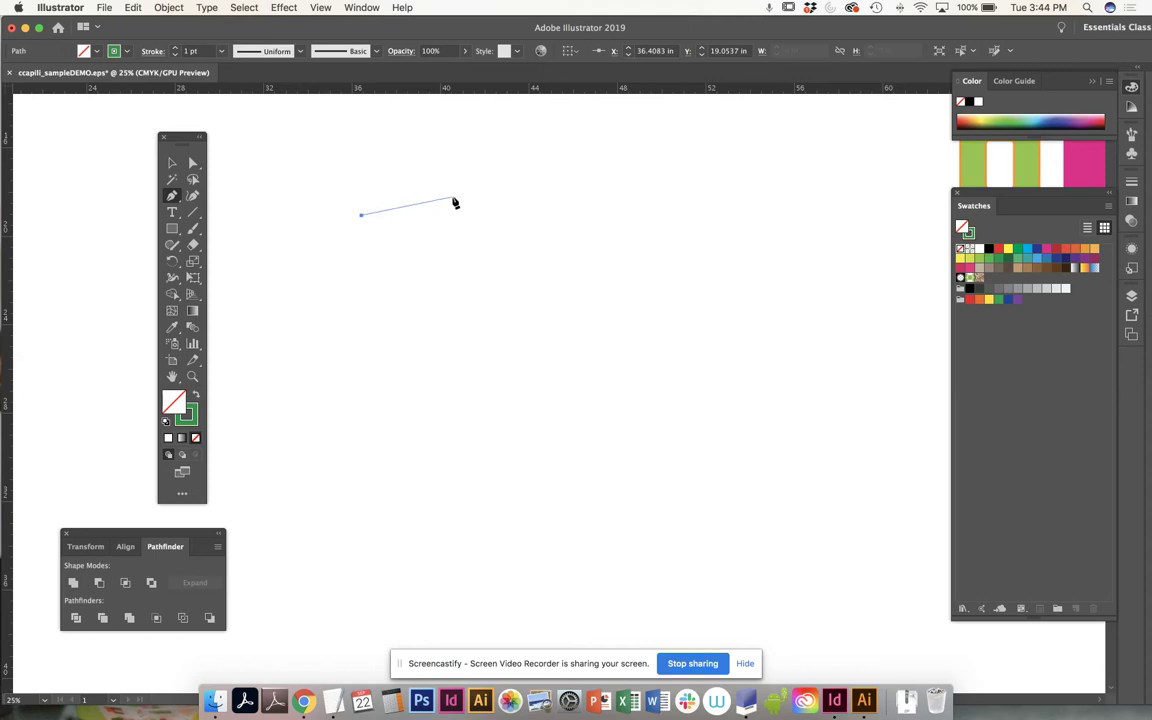
left_click_drag(463, 172, 540, 183)
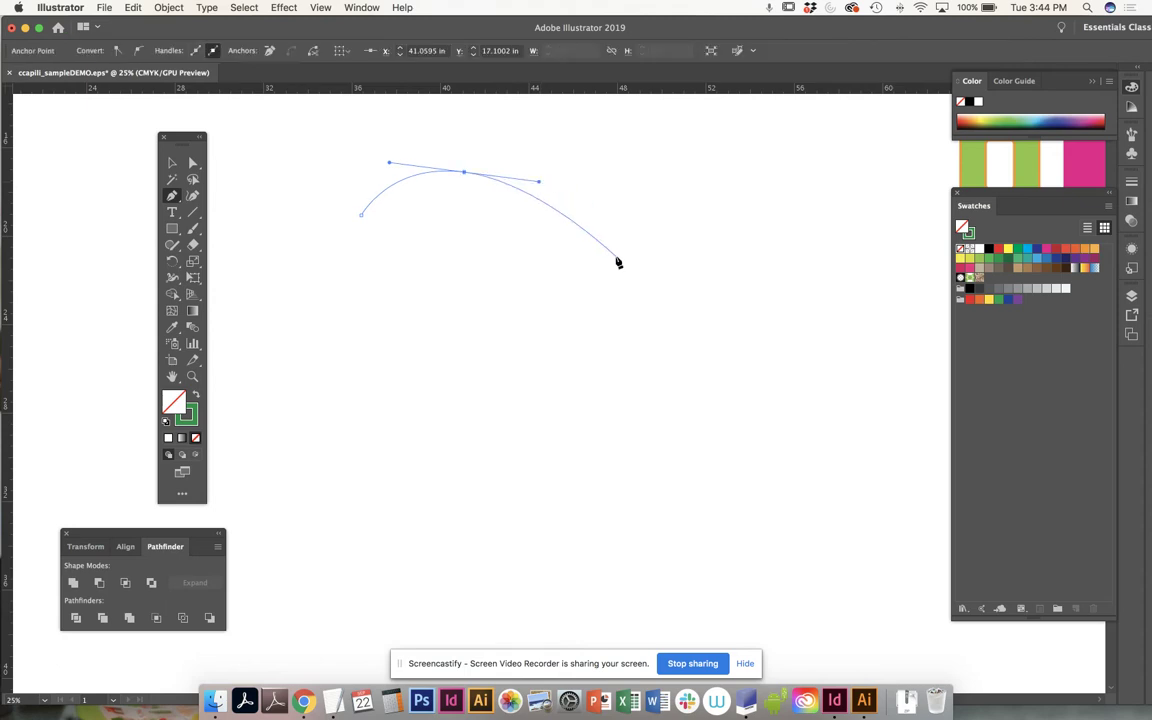
left_click_drag(559, 291, 550, 326)
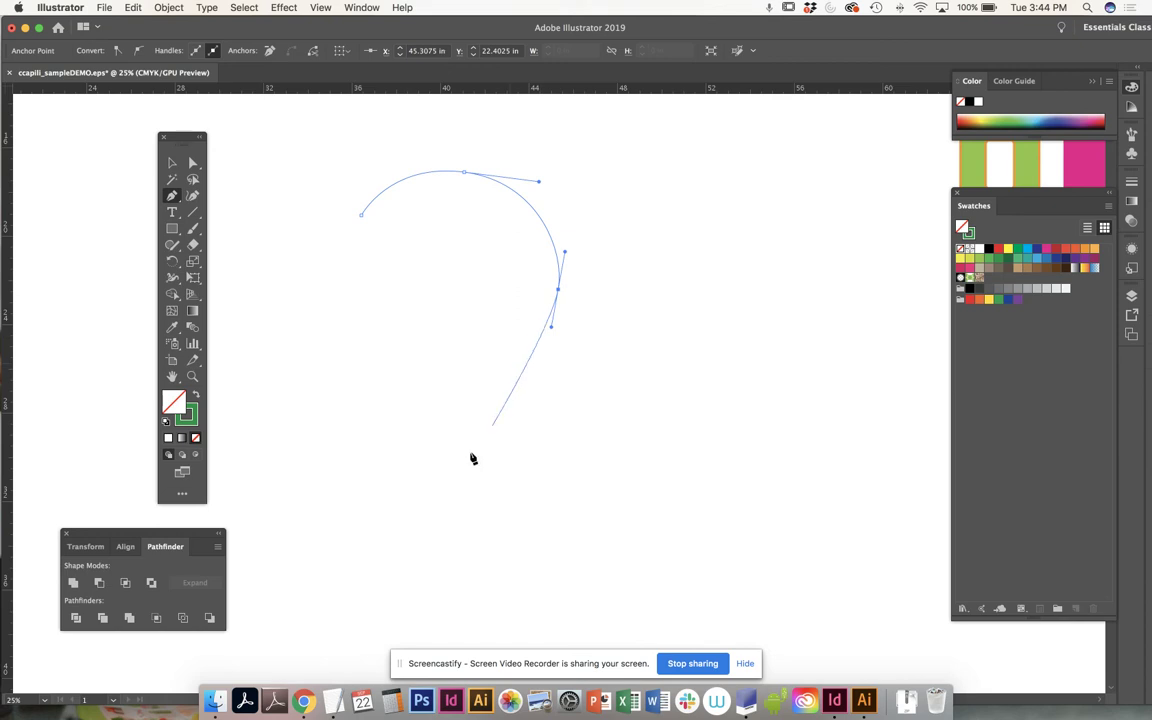
left_click_drag(420, 411, 338, 411)
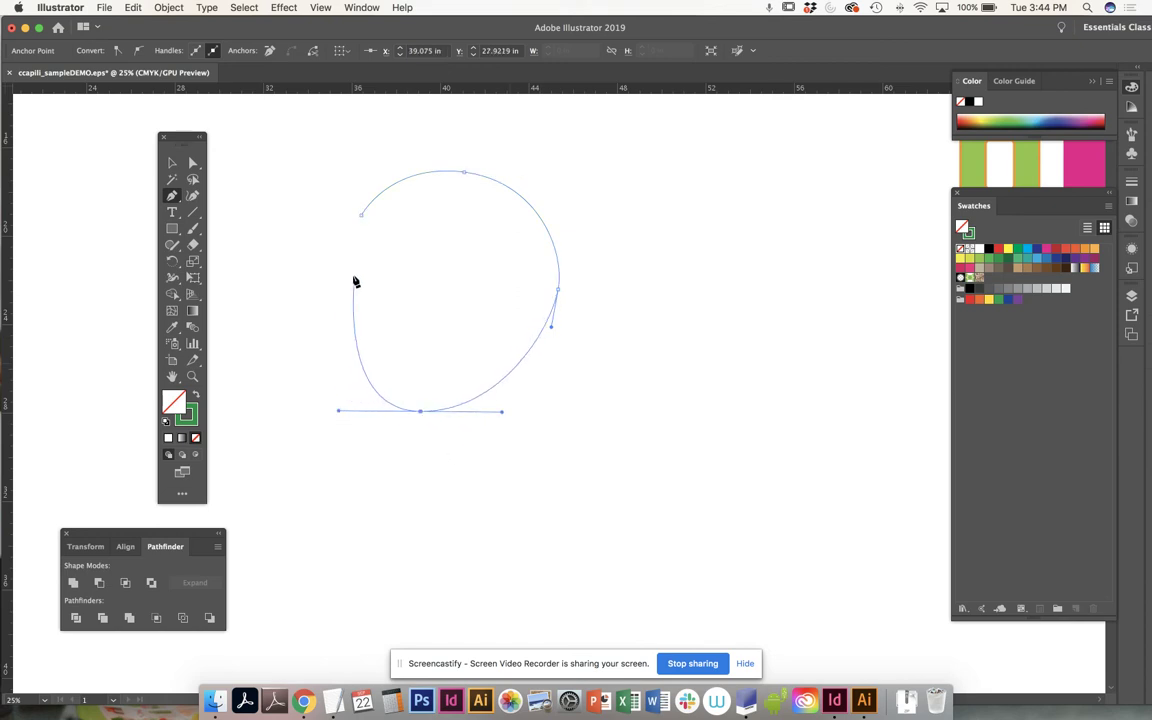
left_click_drag(361, 215, 399, 154)
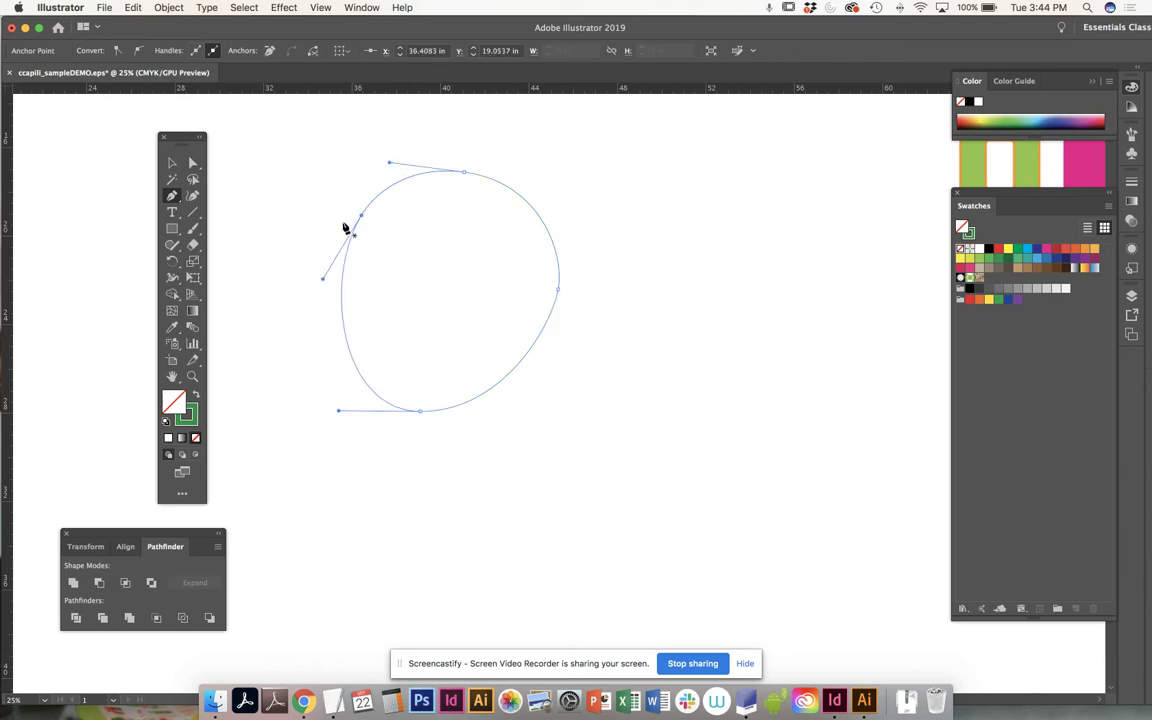
left_click(604, 267)
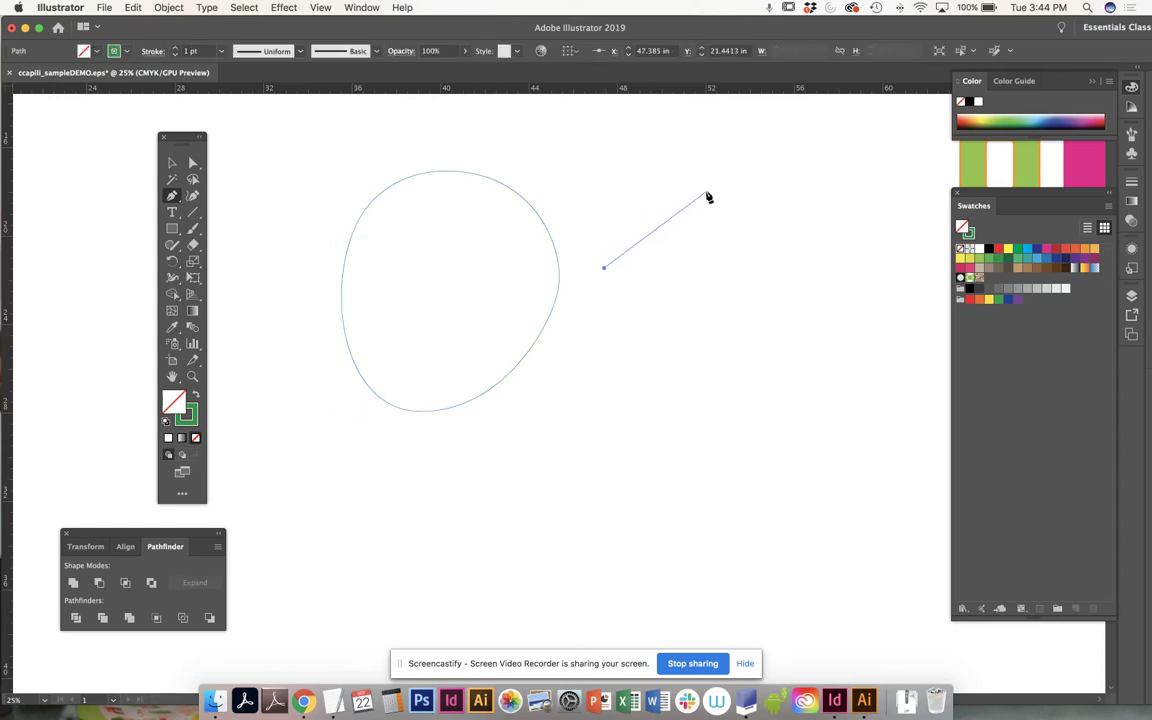
- Add smooth anchors for the second shape's curved top, right side and bottom, ending at its lower left
left_click_drag(703, 189, 770, 191)
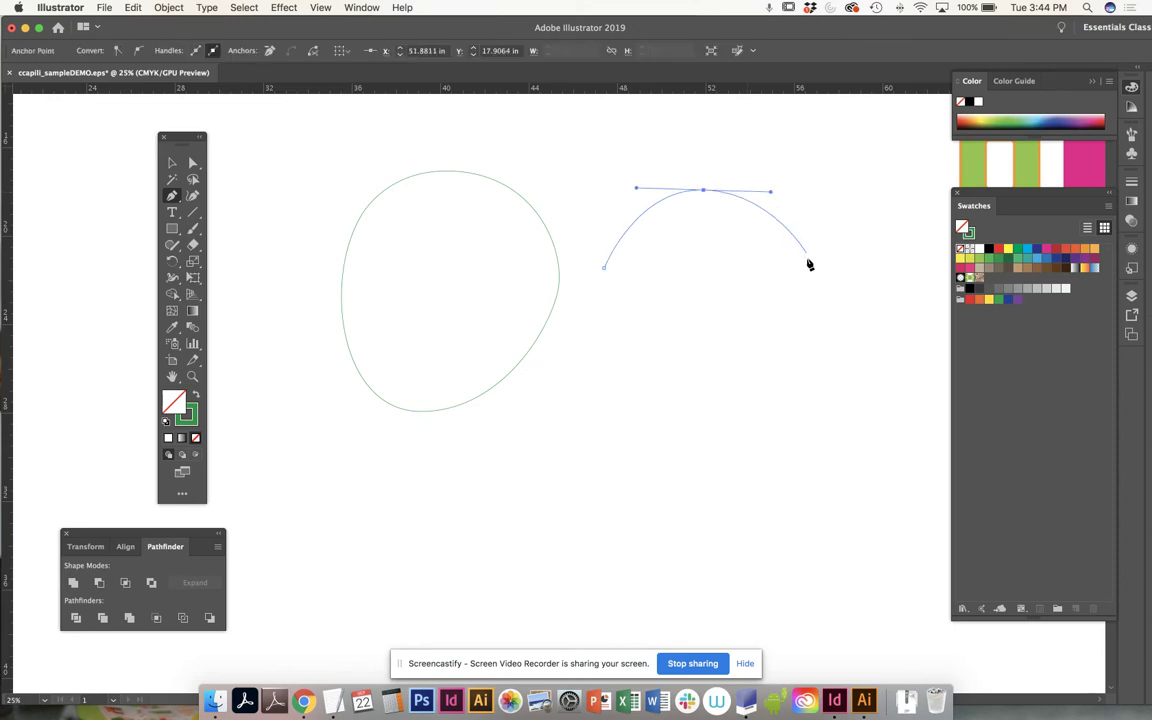
left_click_drag(805, 297, 801, 328)
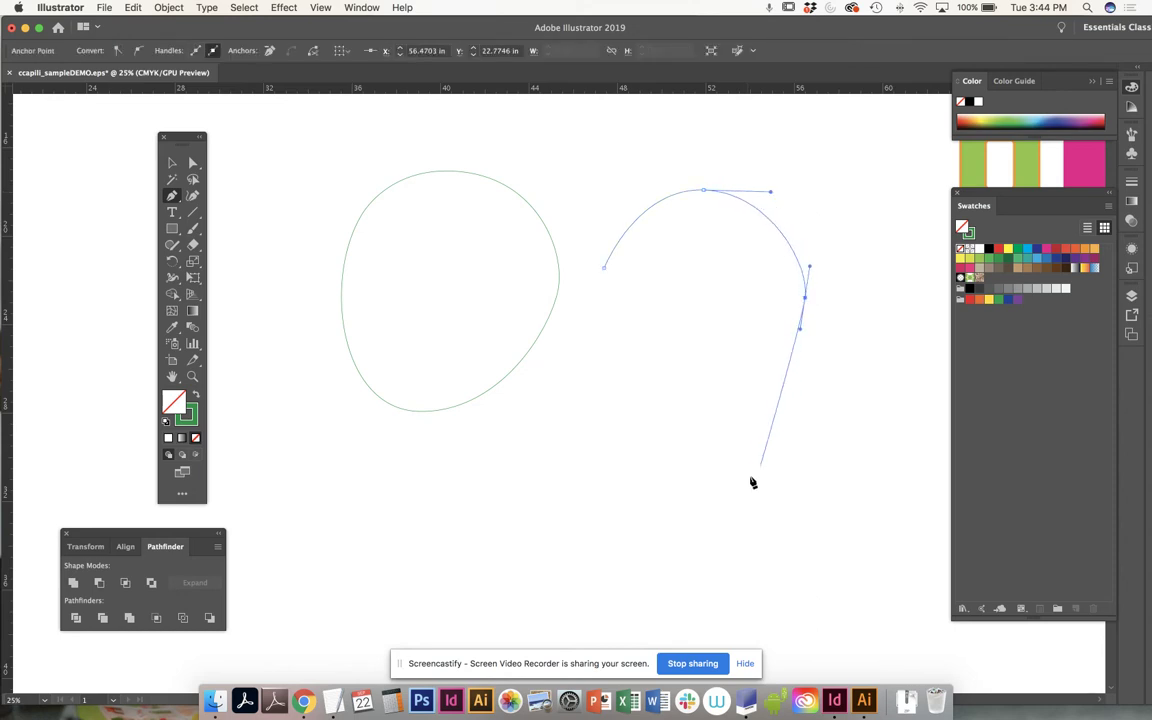
left_click_drag(732, 460, 676, 491)
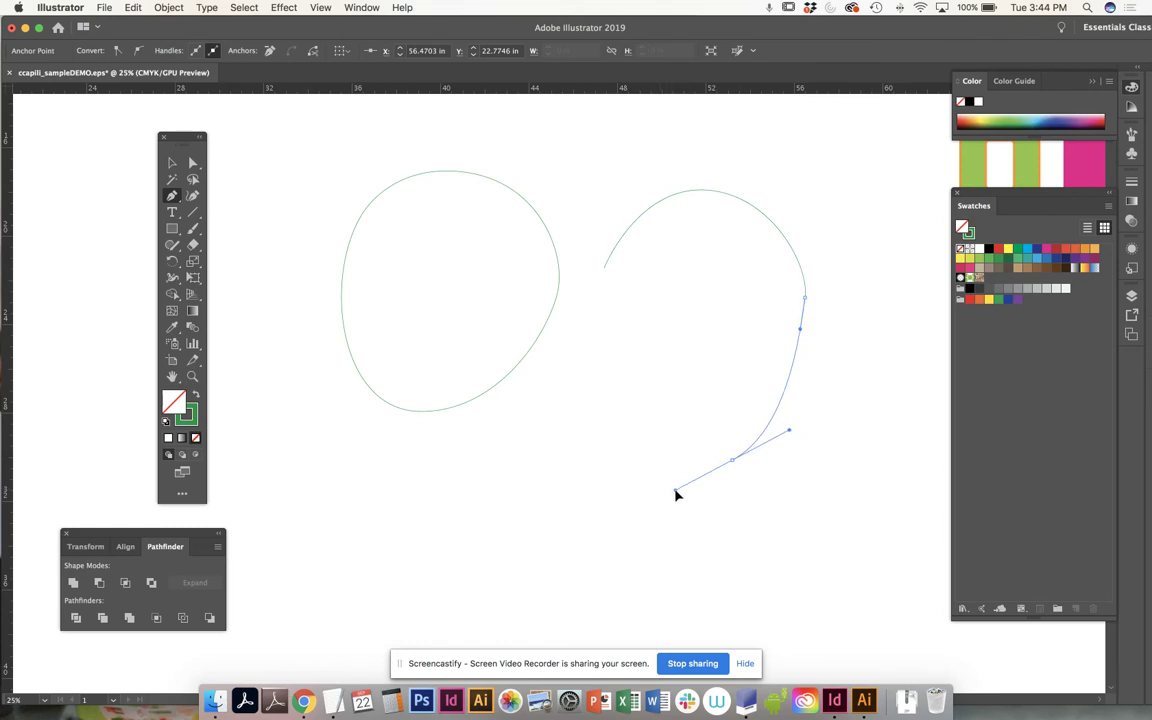
left_click(604, 395)
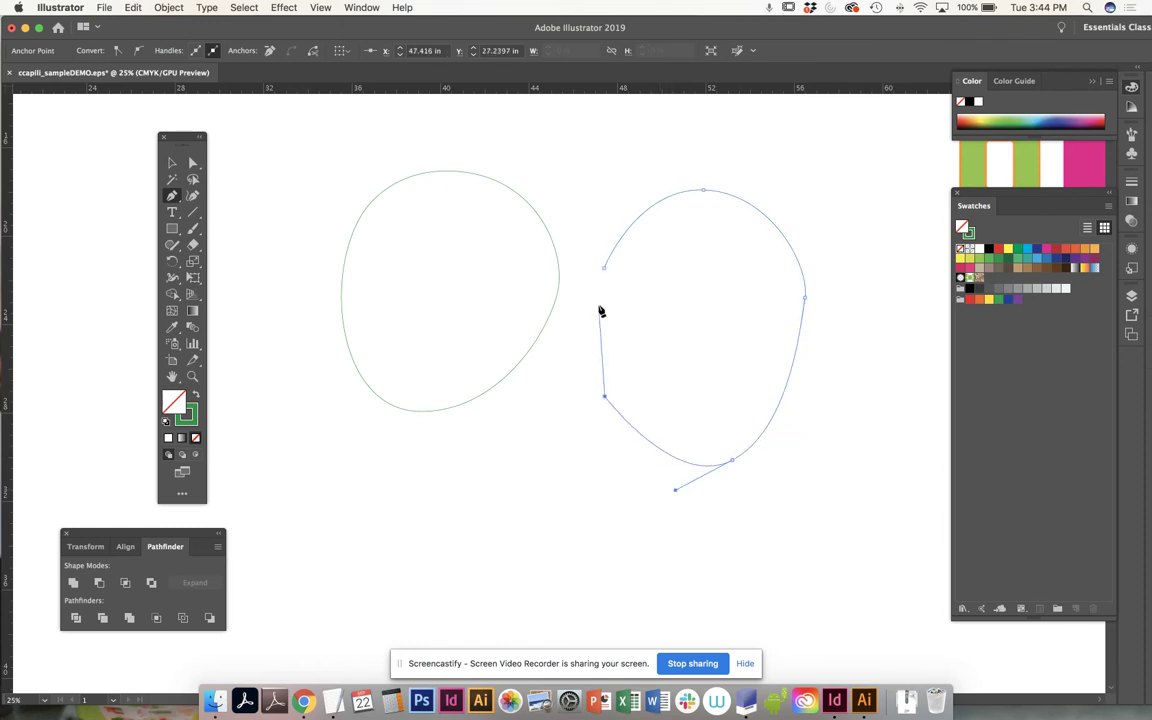
key("Escape")
left_click(604, 395)
- Add zigzag corner points cutting inward and close the shape at its start point
left_click(727, 390)
left_click(766, 285)
left_click(695, 242)
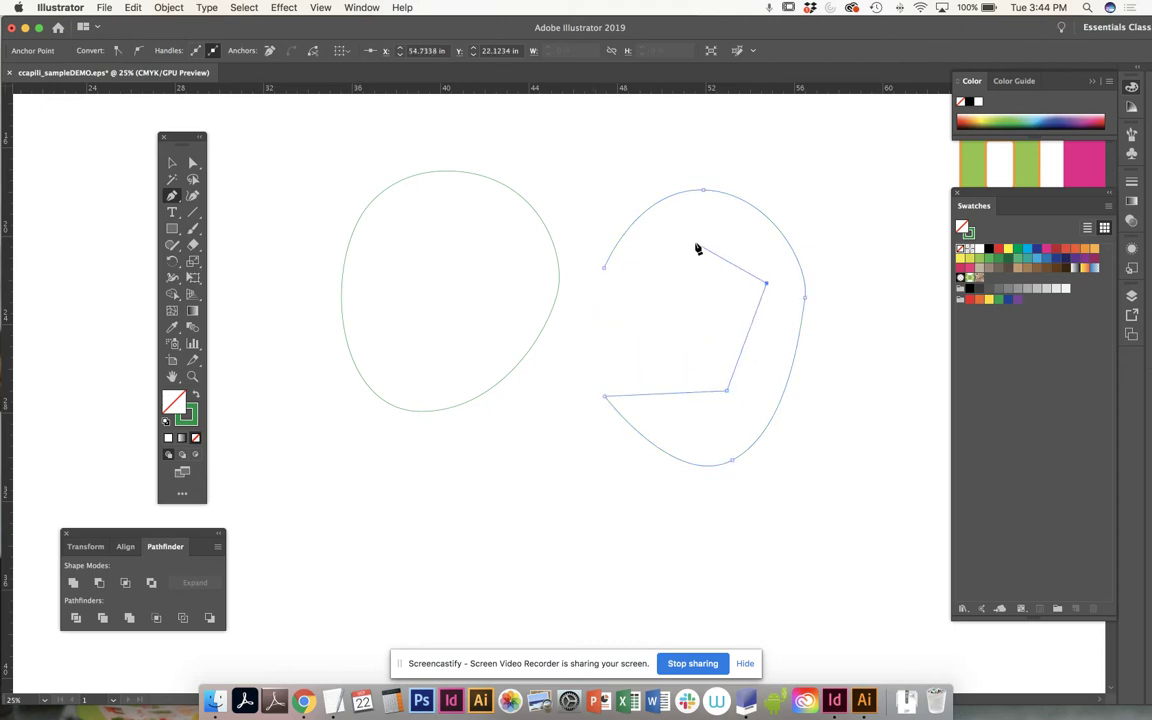
left_click(721, 317)
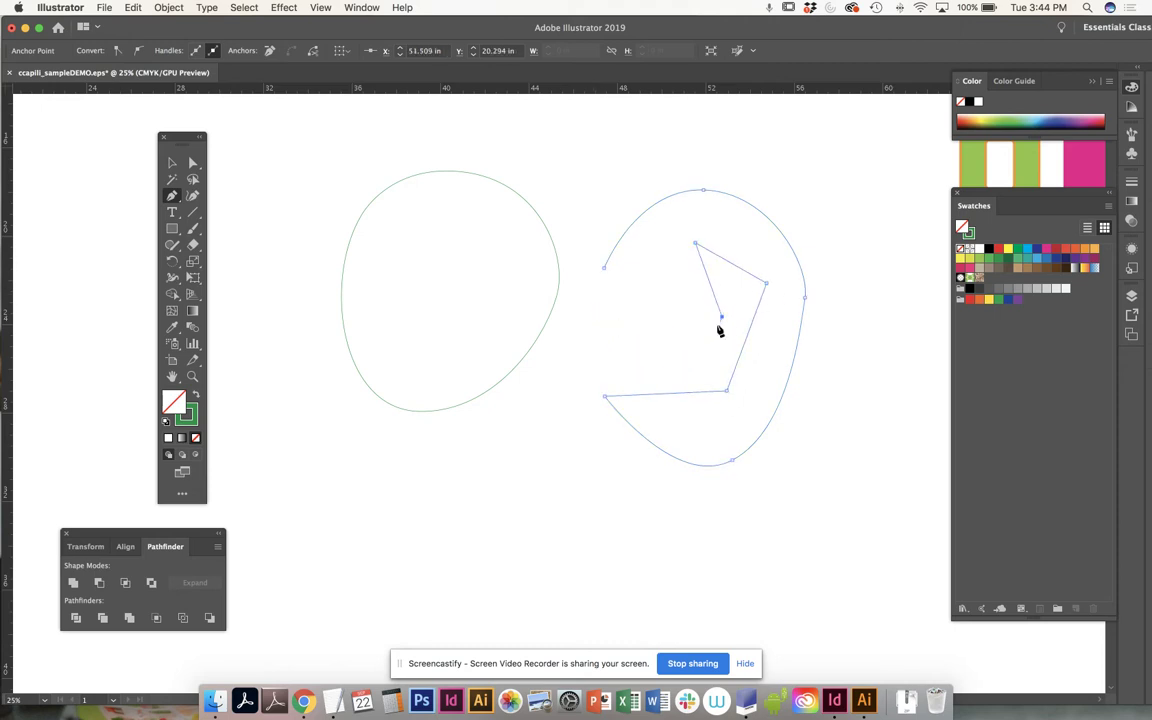
left_click(653, 355)
left_click(667, 288)
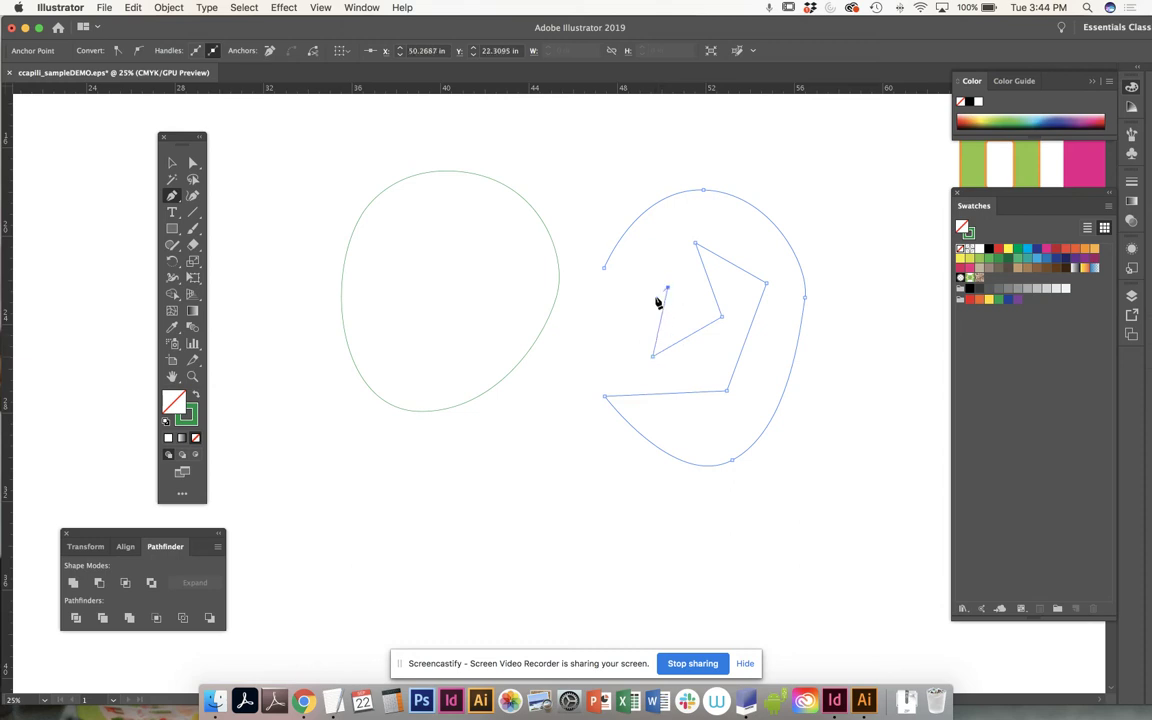
left_click(597, 339)
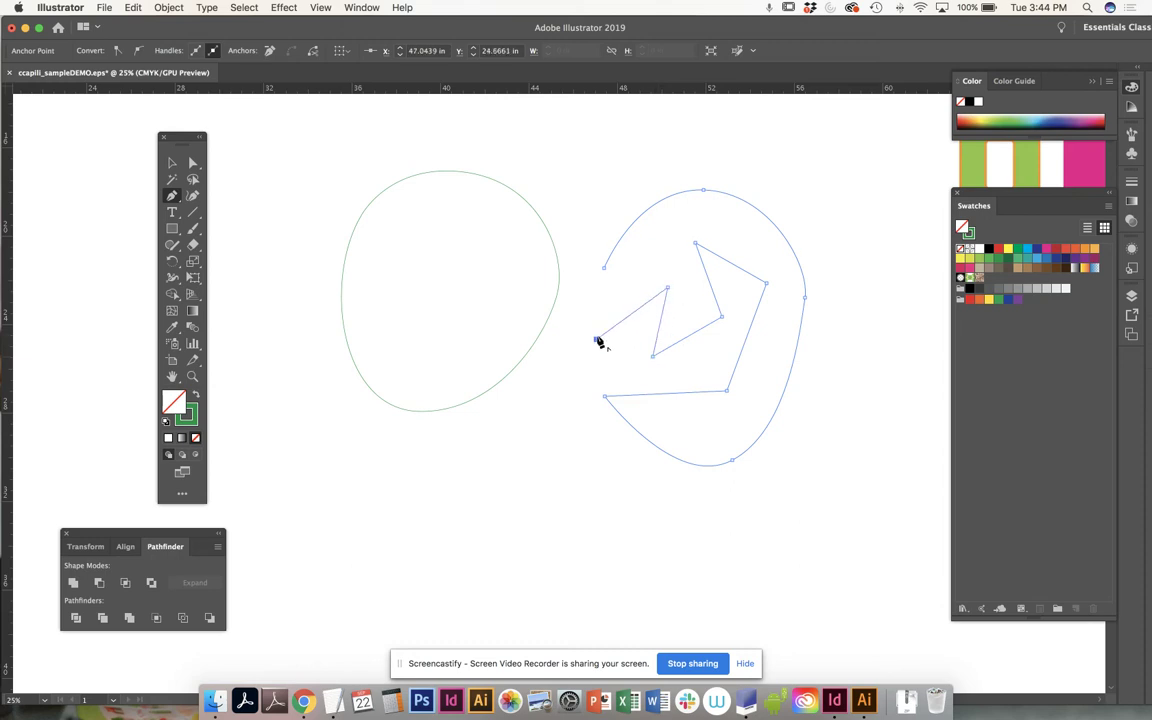
left_click(660, 262)
left_click(566, 339)
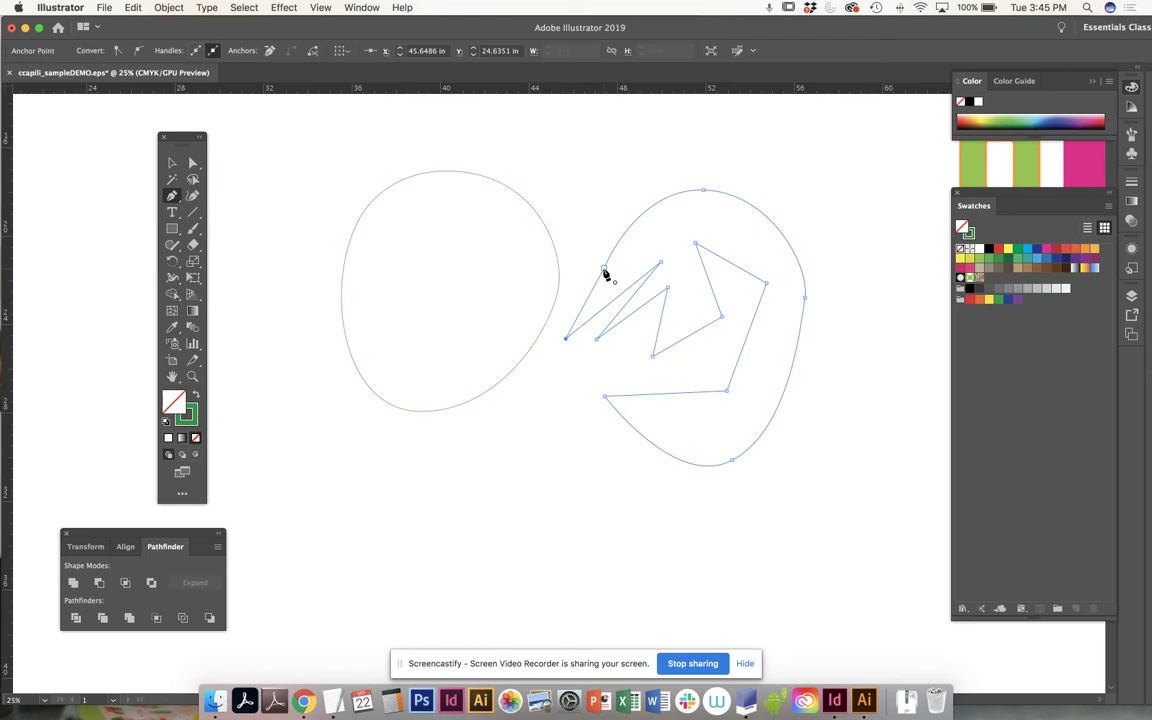
left_click(604, 269)
- Fill both the zigzag shape and the oval with magenta
left_click(1046, 249)
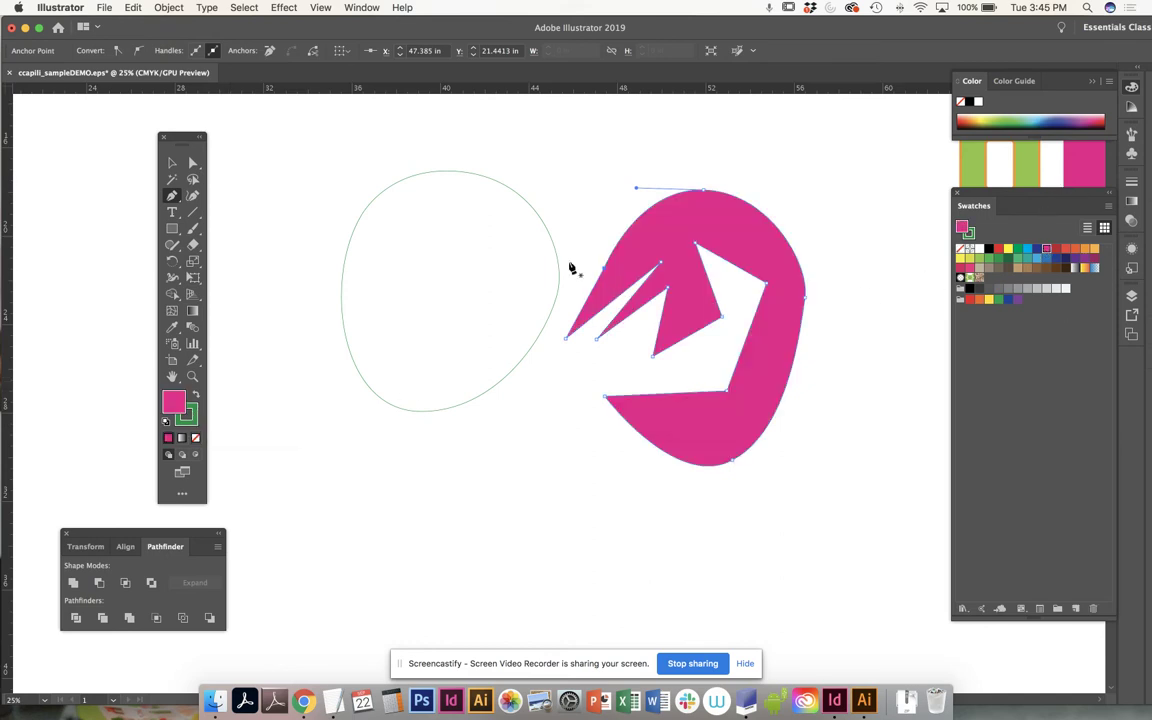
left_click(172, 164)
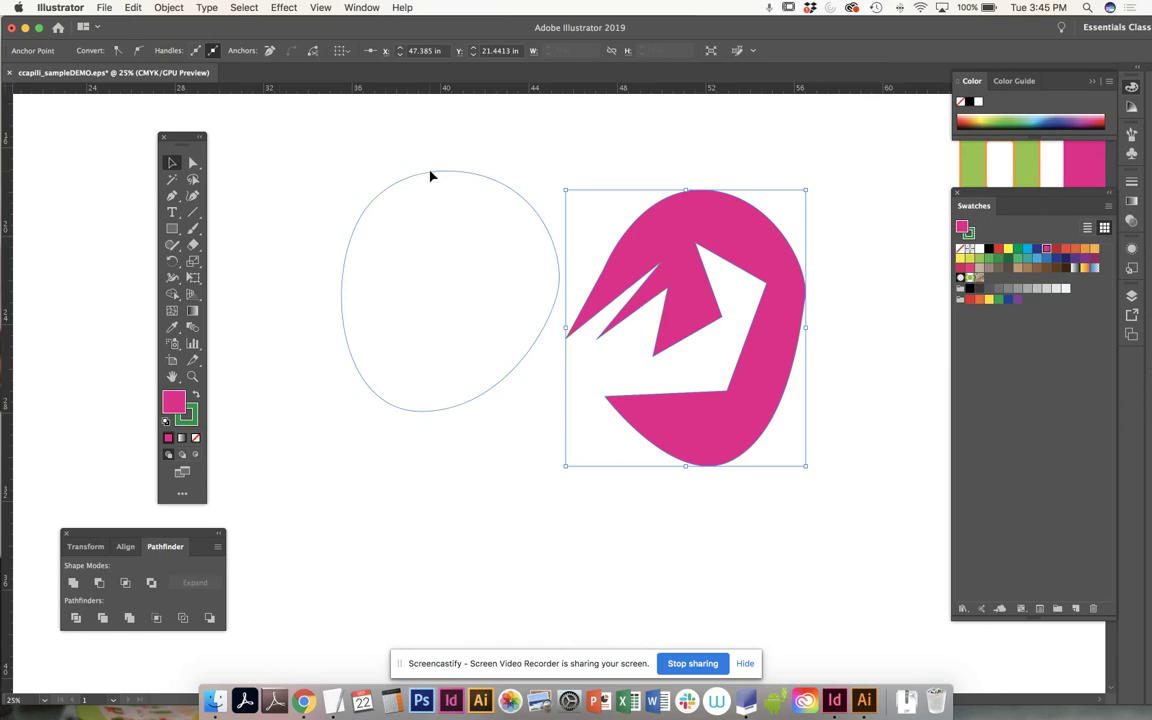
left_click(429, 175)
left_click(1047, 249)
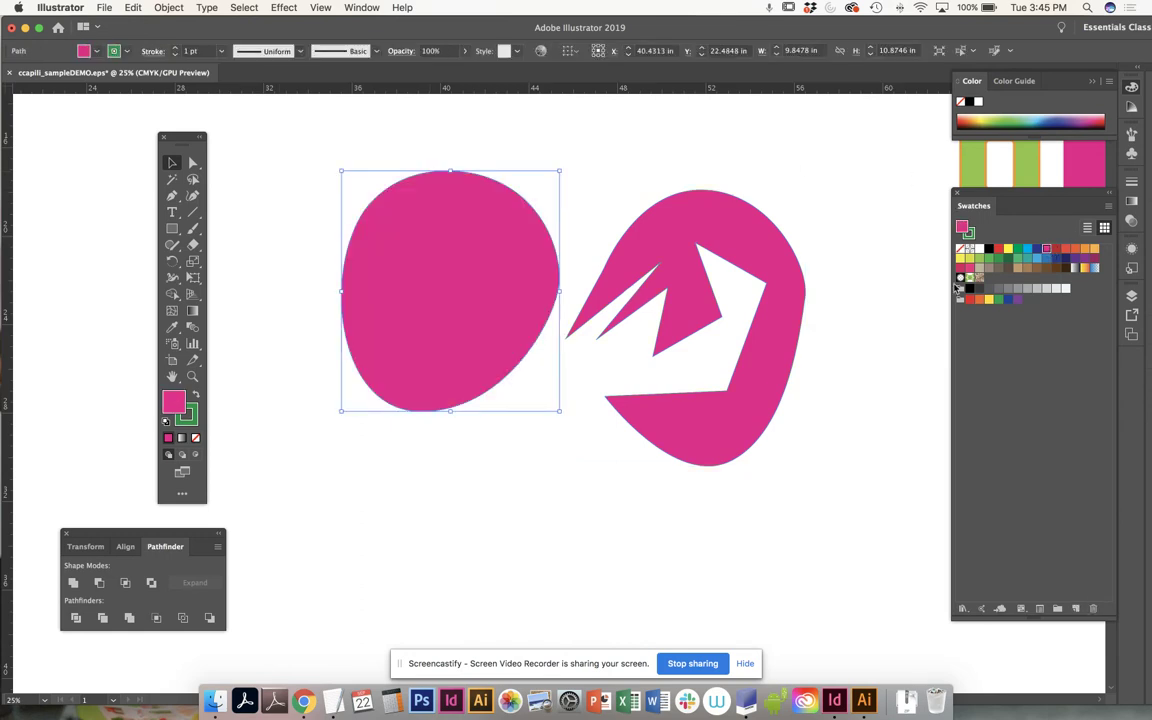
- Move the zigzag shape up and right and the oval further left to space them apart
left_click(586, 188)
left_click(717, 230)
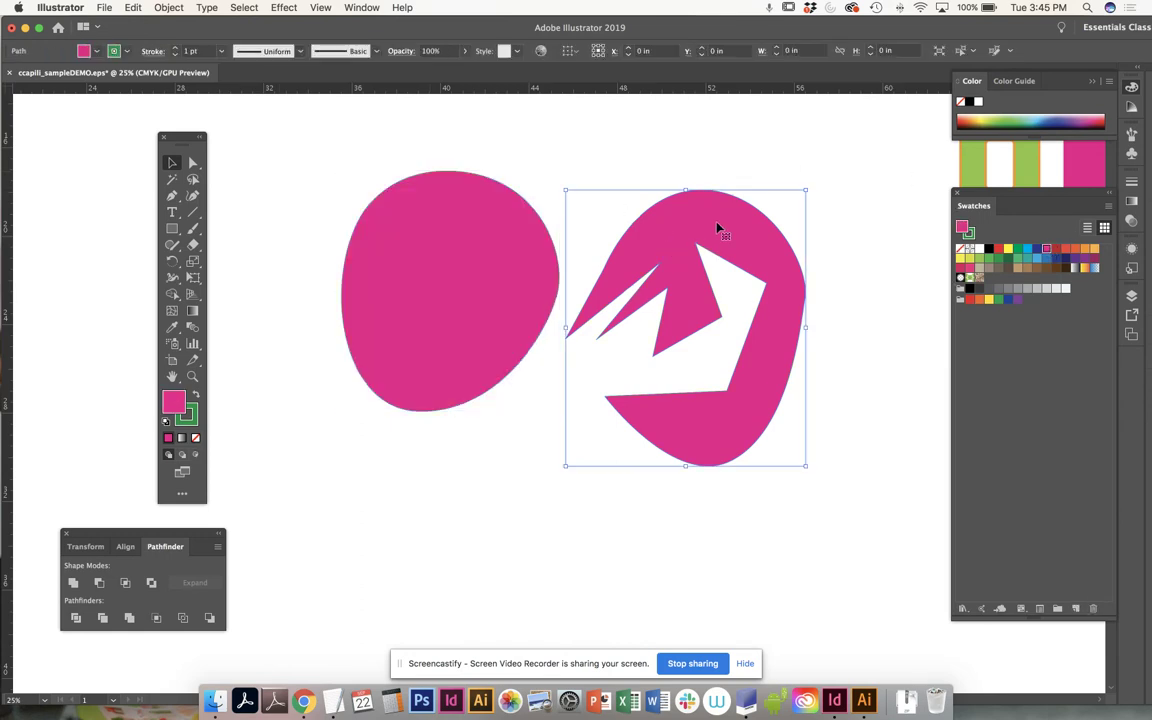
left_click_drag(733, 432, 838, 380)
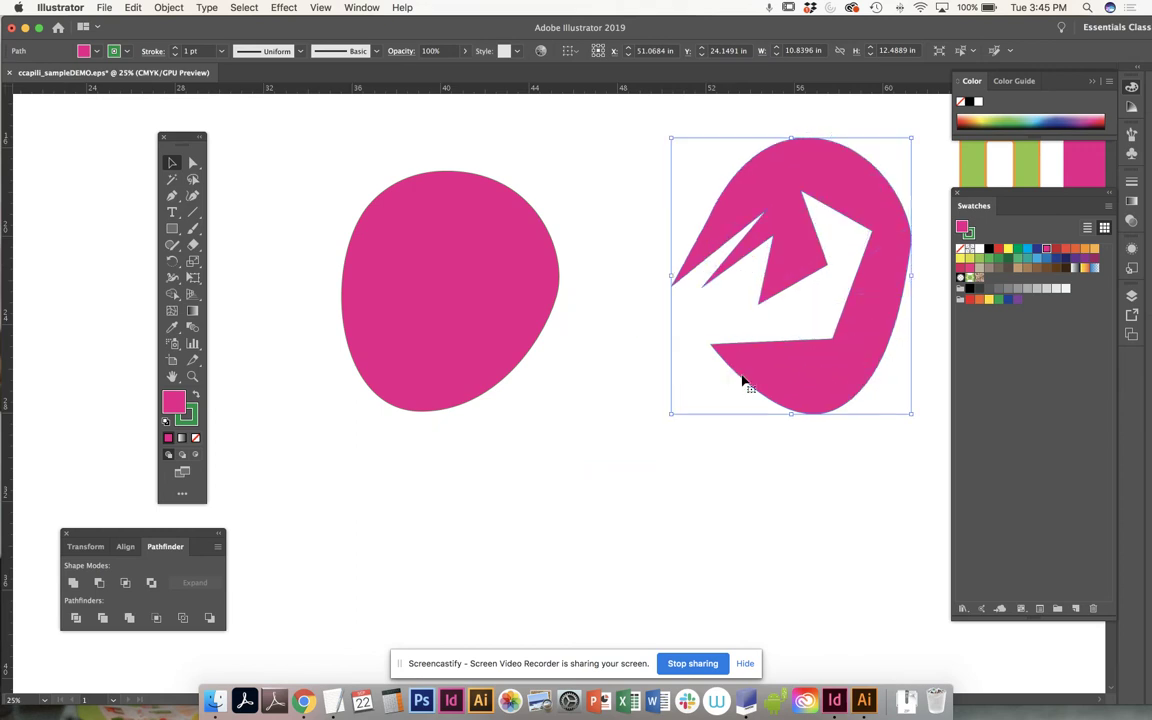
left_click_drag(426, 300, 383, 297)
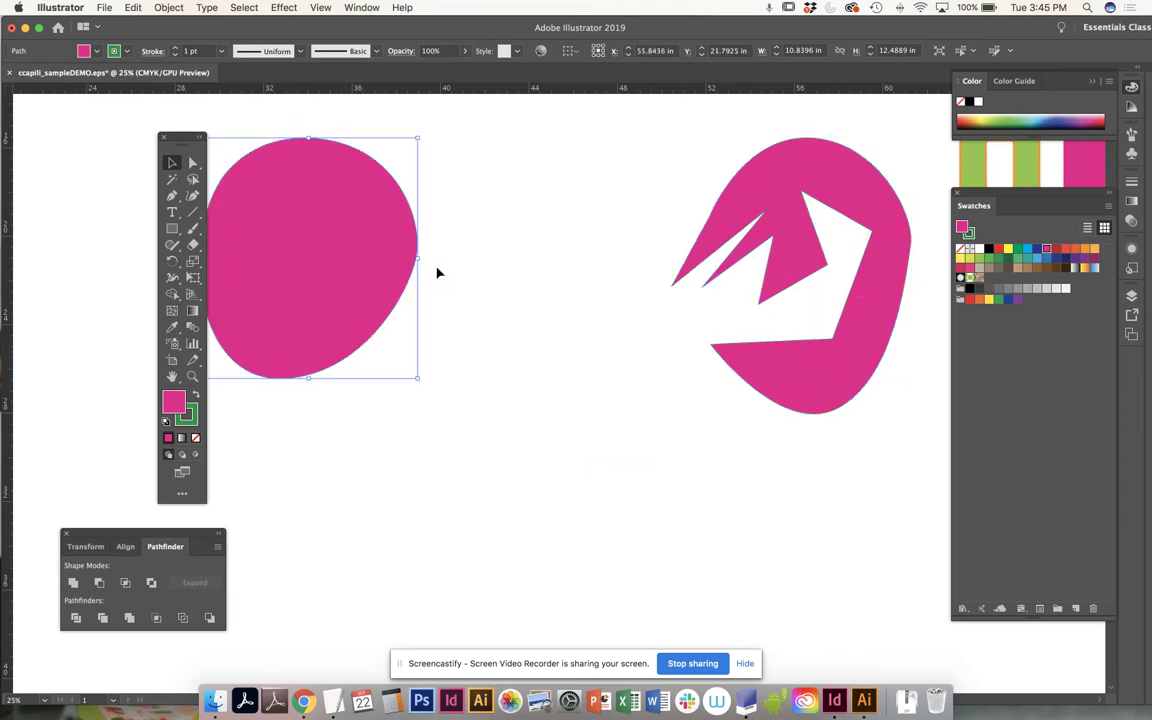
- Draw a closed magenta comb shape with a straight top edge and four downward spikes
left_click(172, 195)
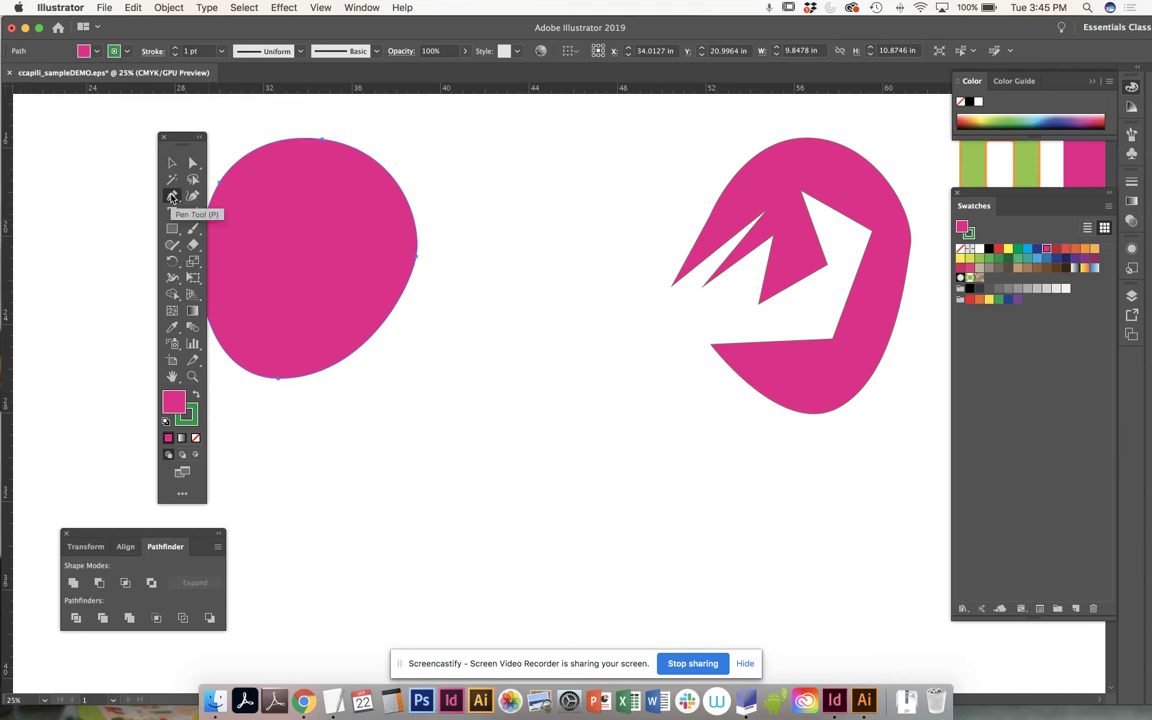
left_click(465, 138)
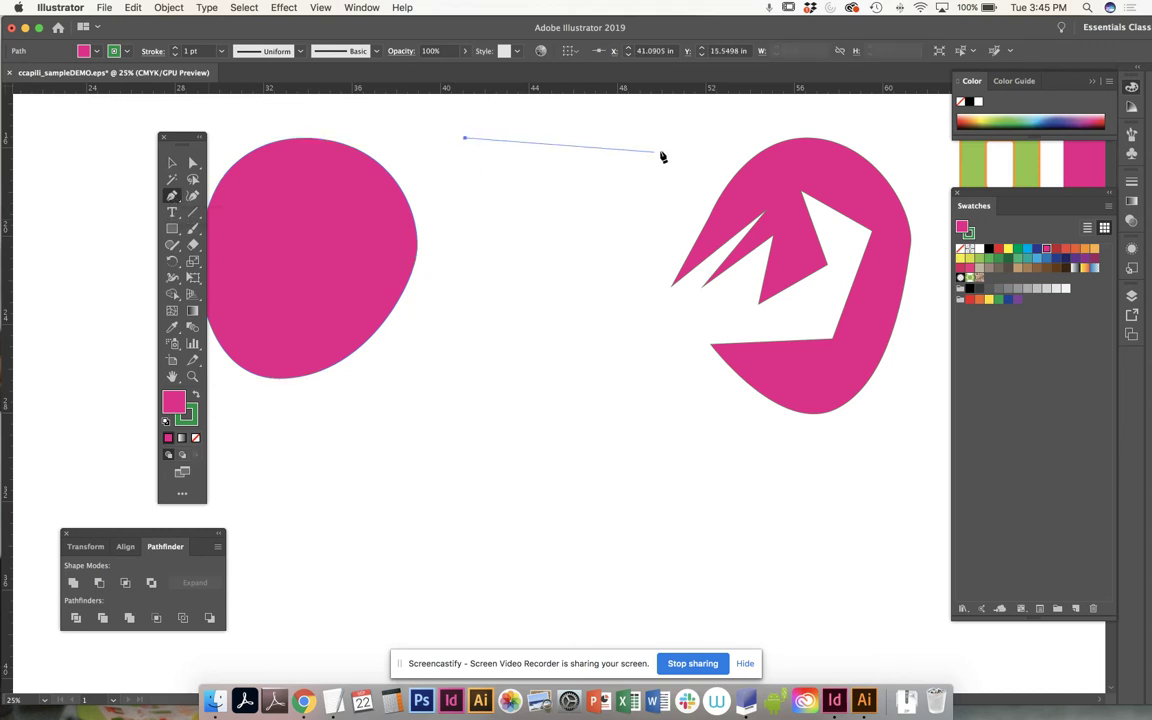
left_click(659, 151)
left_click(649, 342)
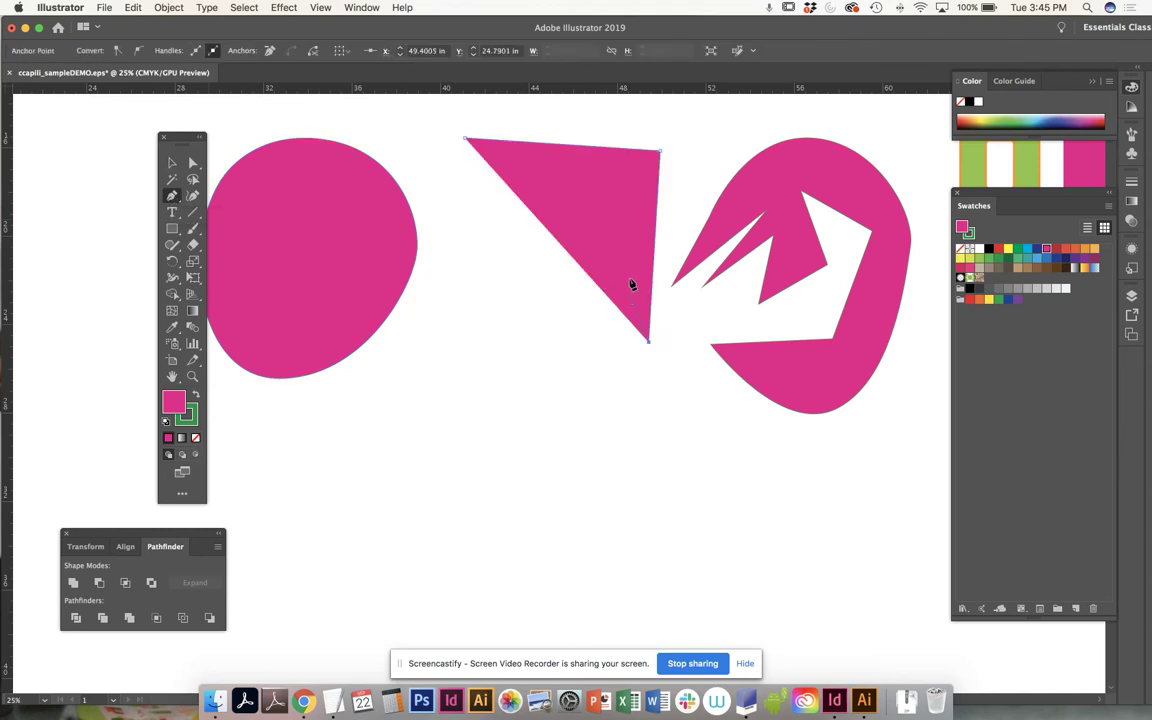
left_click(634, 190)
left_click(587, 328)
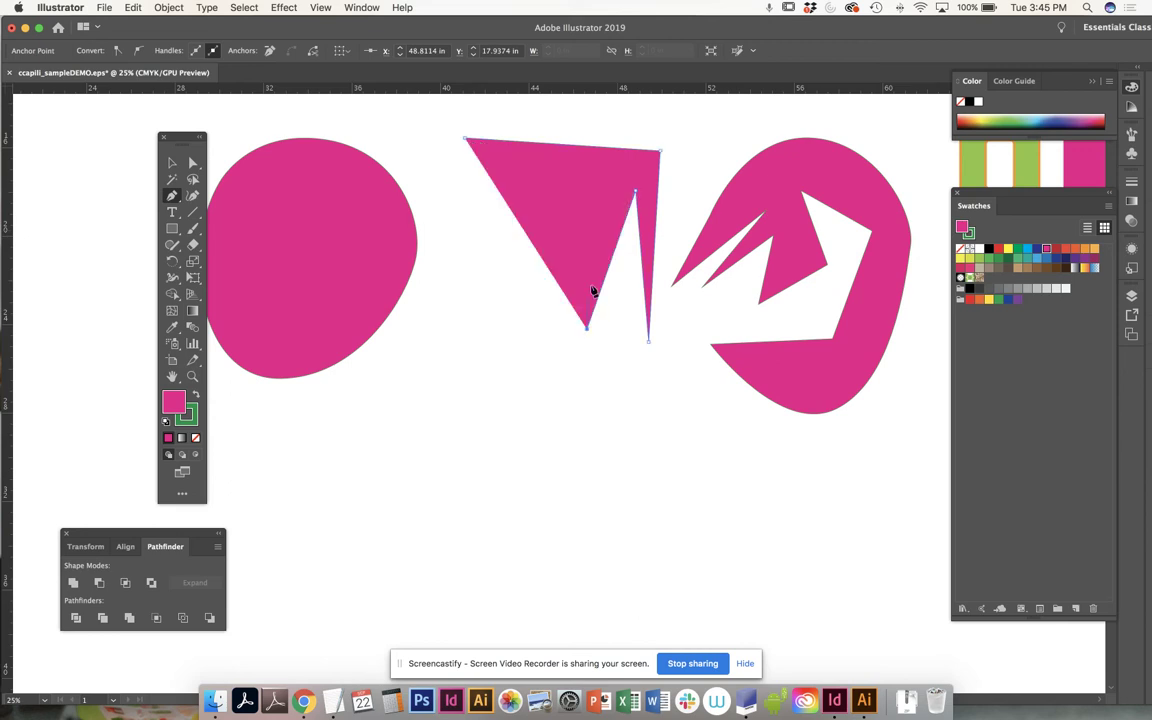
left_click(589, 186)
left_click(538, 342)
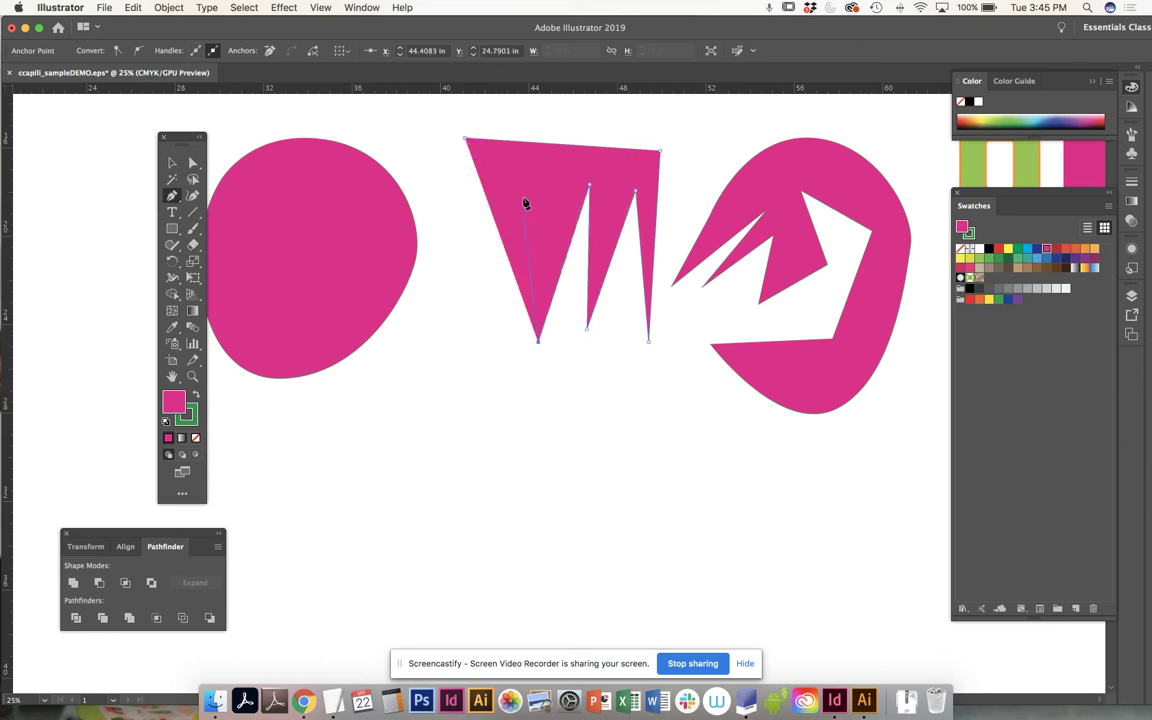
left_click(526, 178)
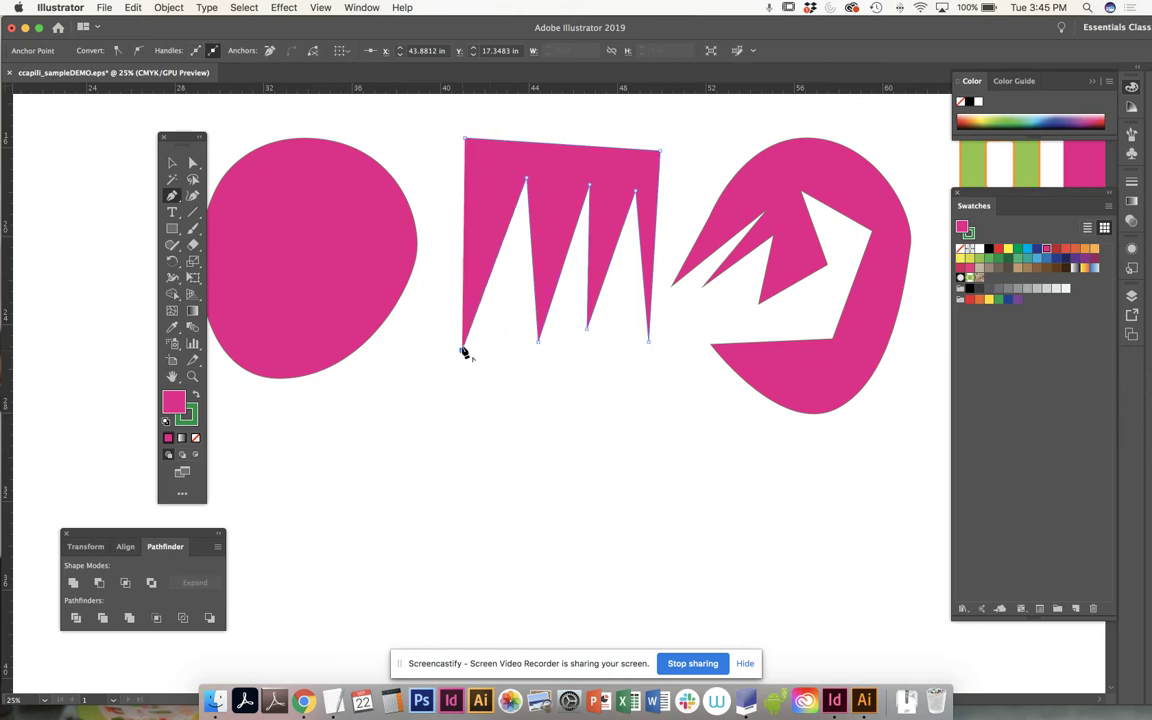
left_click(463, 350)
left_click(487, 172)
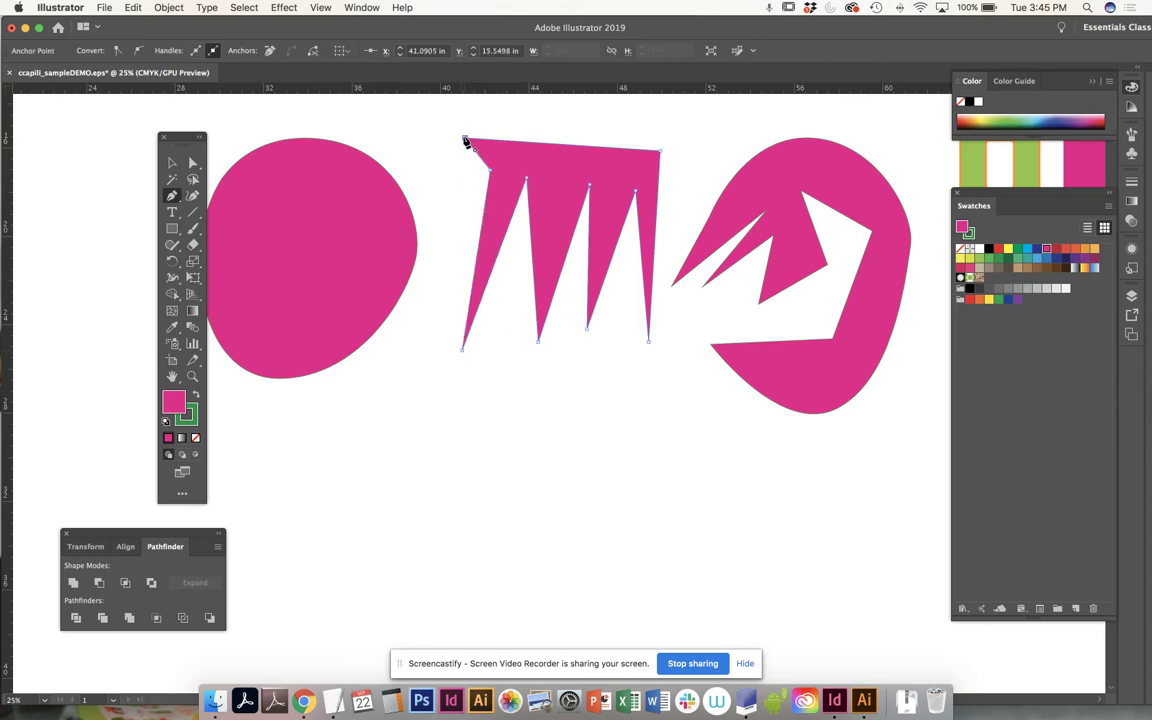
- Draw a closed fan shape below it with a curved top and two notches cut in
left_click(177, 403)
left_click(376, 476)
left_click_drag(500, 428, 581, 446)
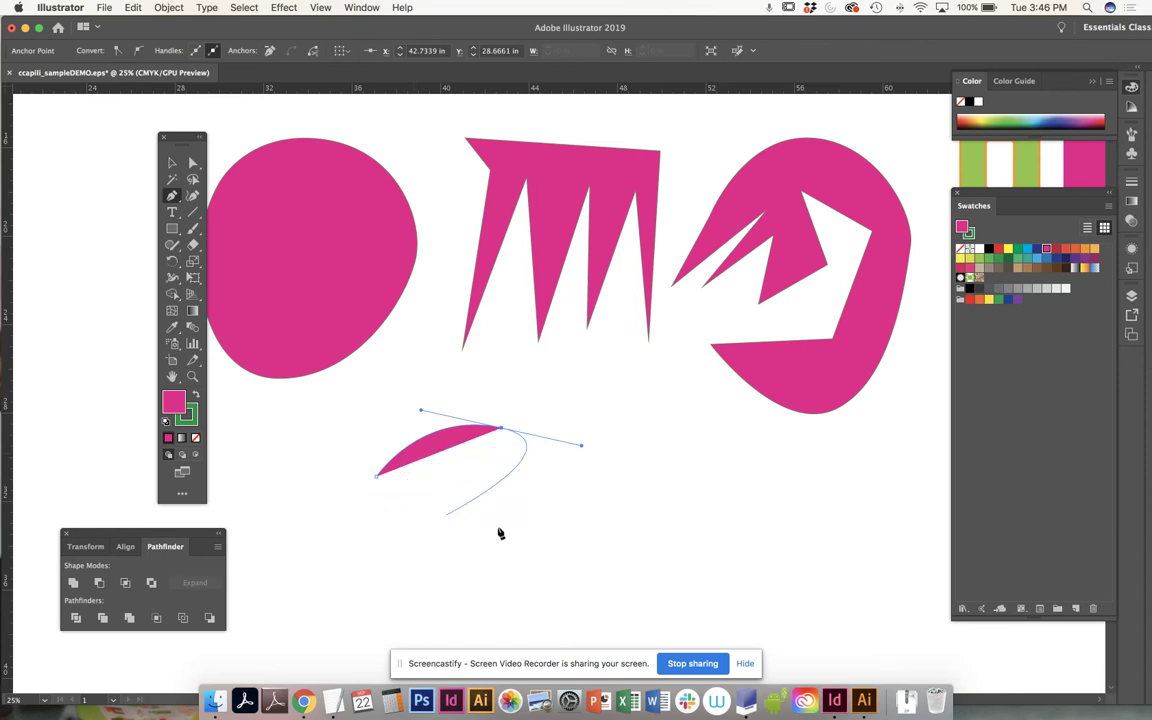
left_click(581, 540)
left_click(473, 583)
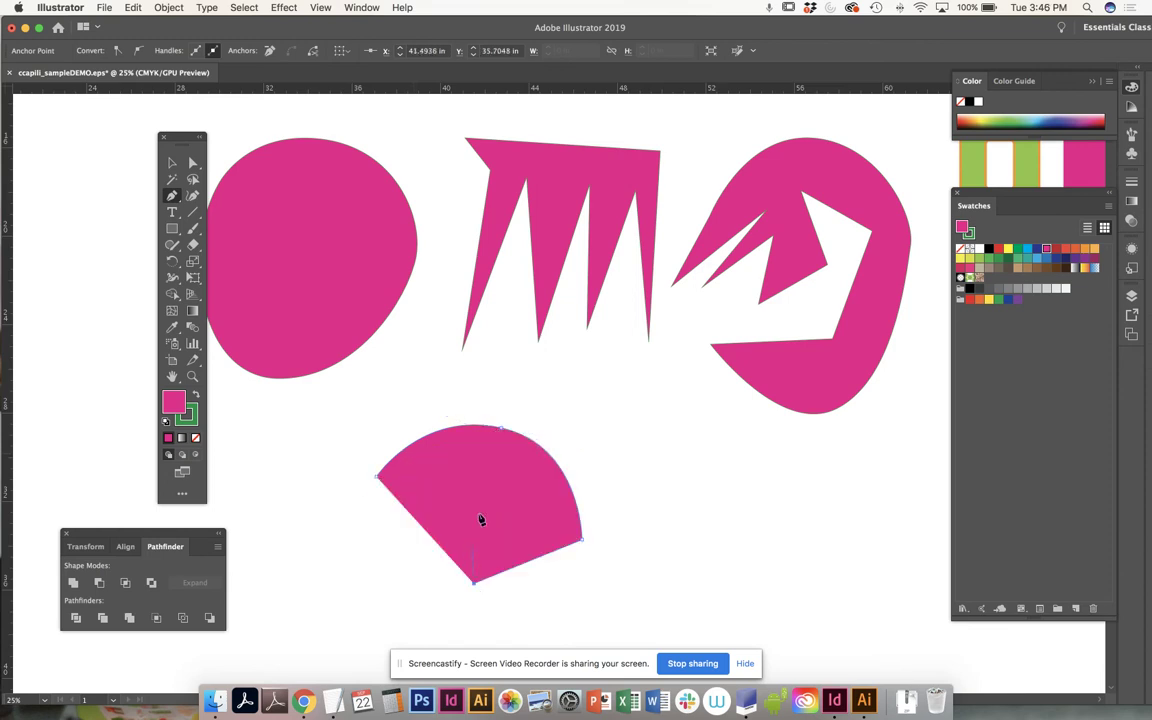
left_click(521, 476)
left_click(418, 541)
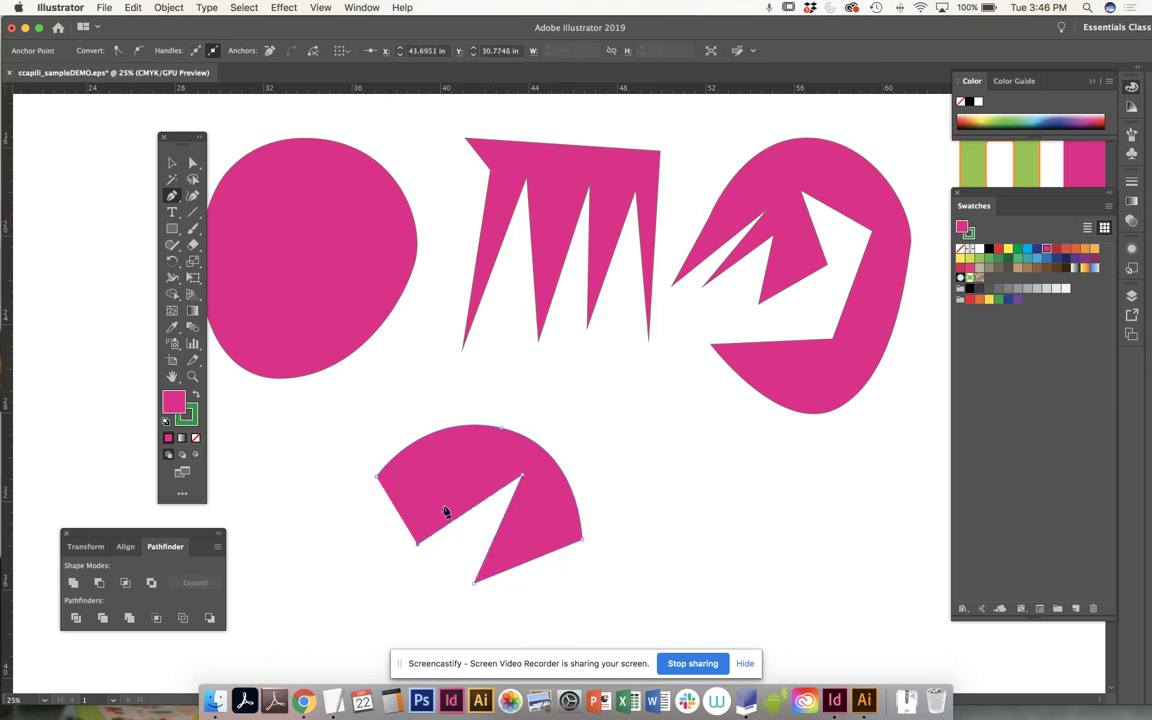
left_click(472, 455)
left_click(387, 525)
left_click(421, 463)
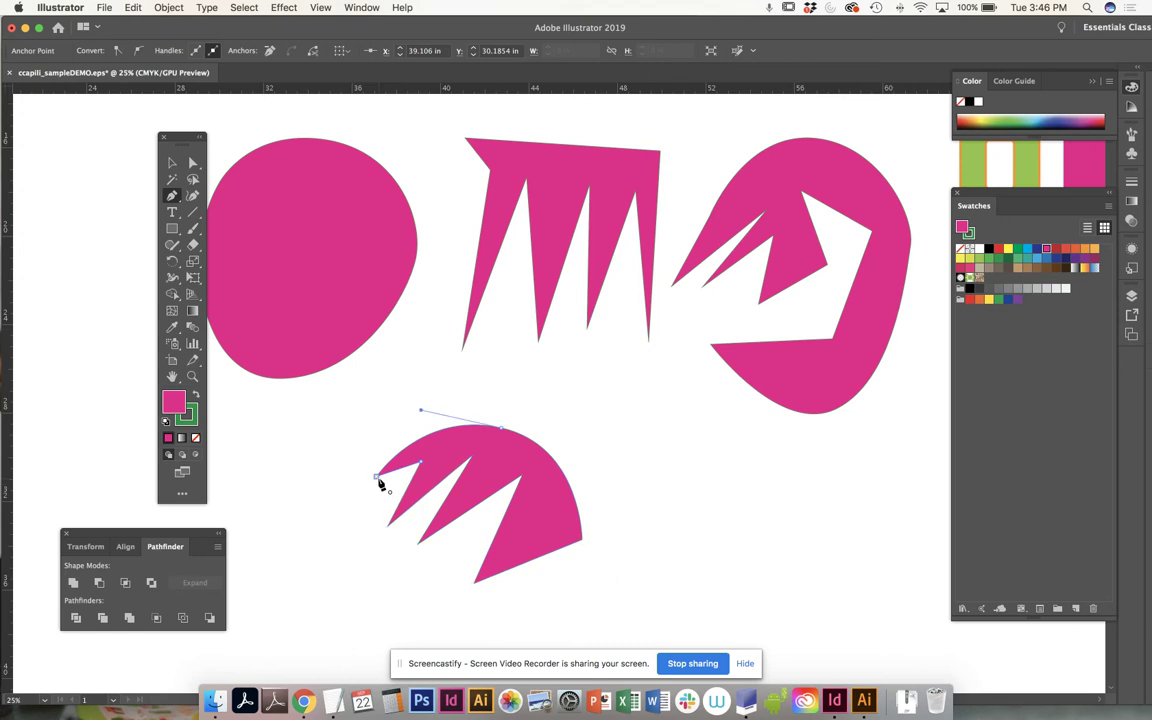
left_click(377, 478)
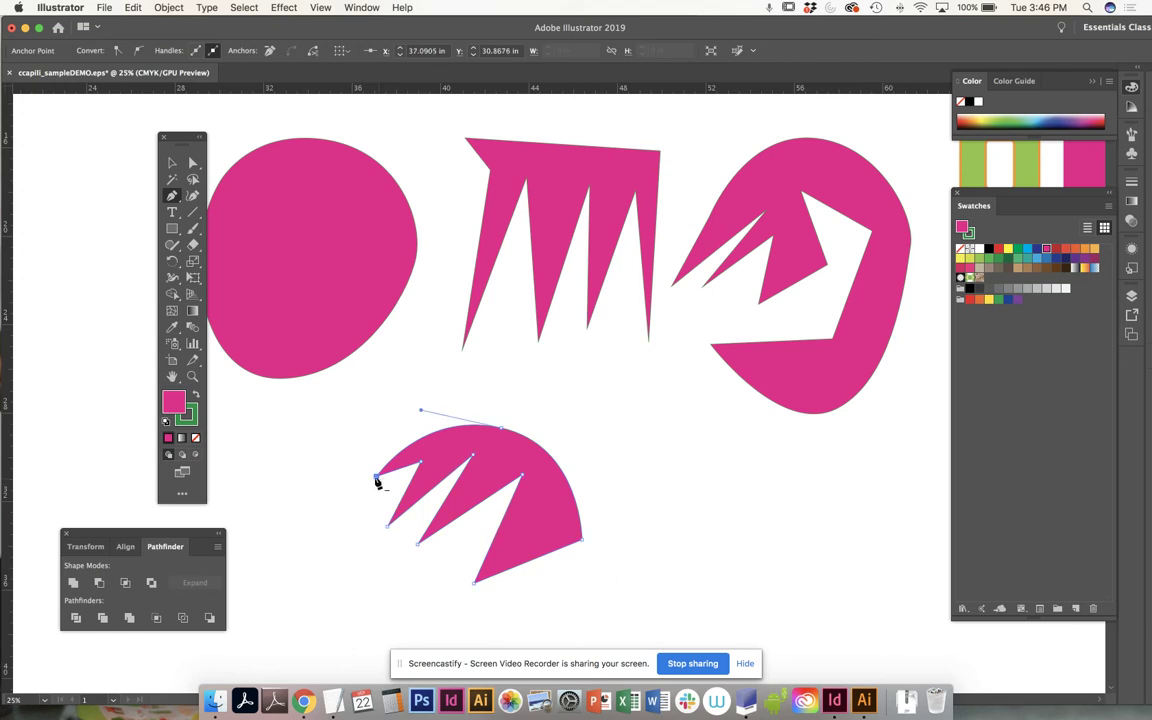
- Set the fan shape's fill to None so only its outline remains
left_click(196, 440)
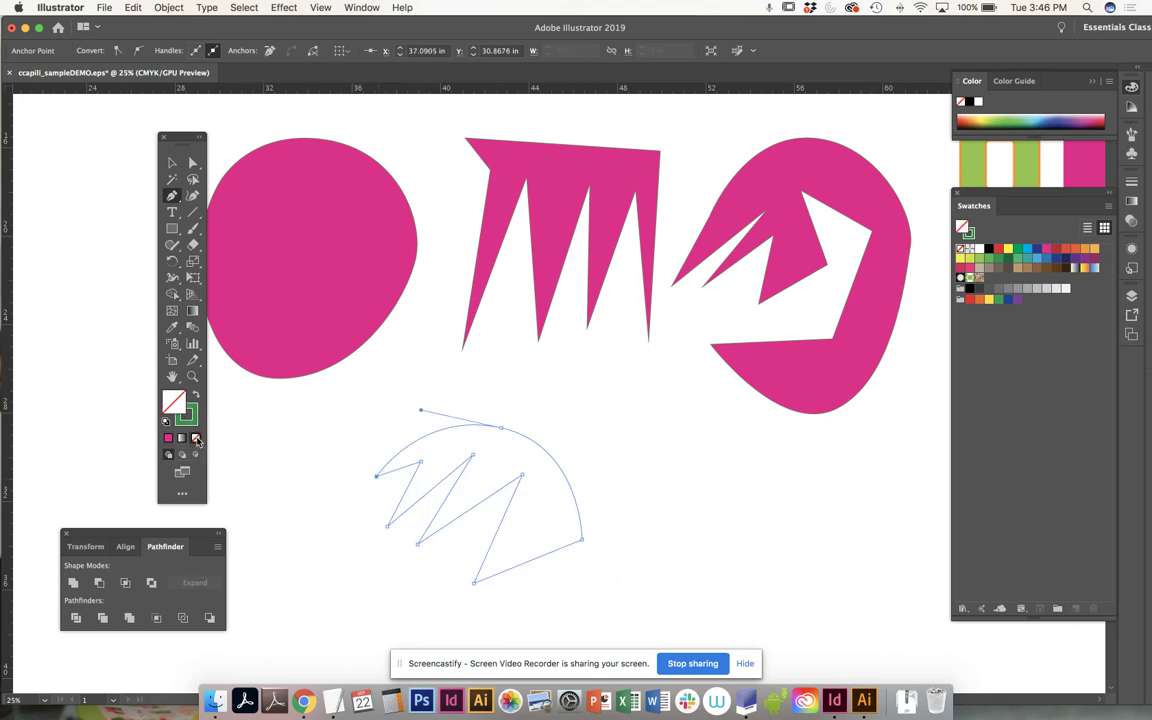
left_click(617, 452, "super")
scroll(512, 473, "right", 5)
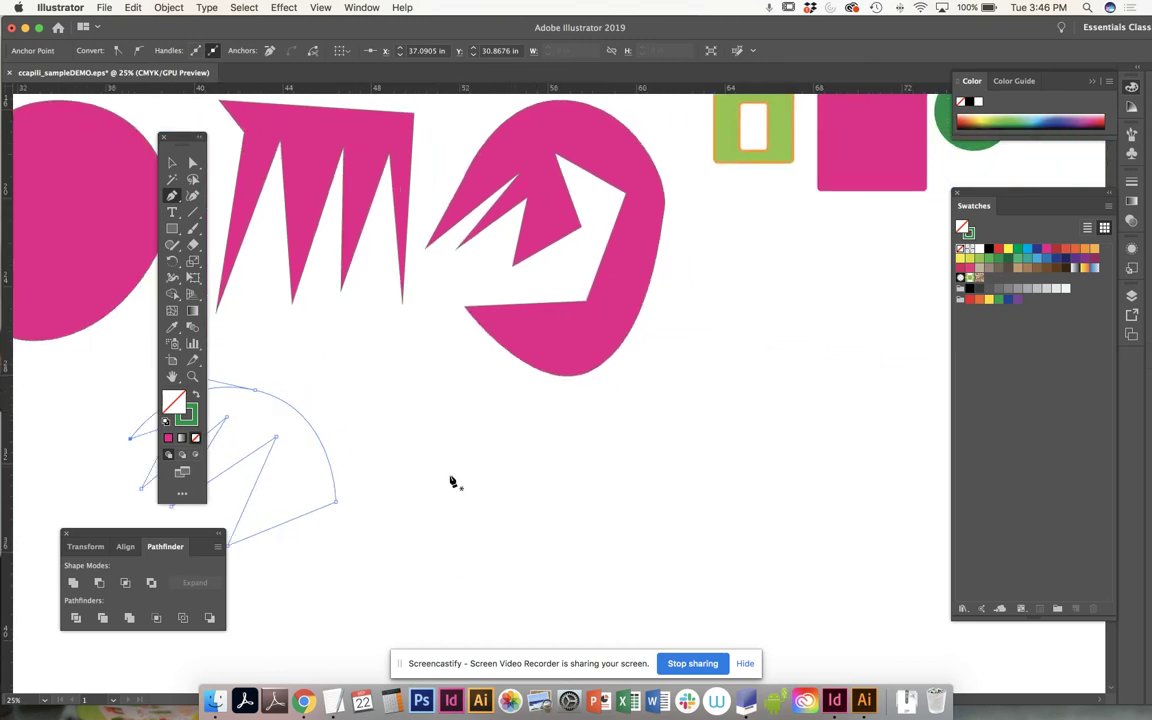
- Draw a closed zigzag outline with a sweeping curved bottom edge right of the fan
left_click(424, 483)
left_click(522, 428)
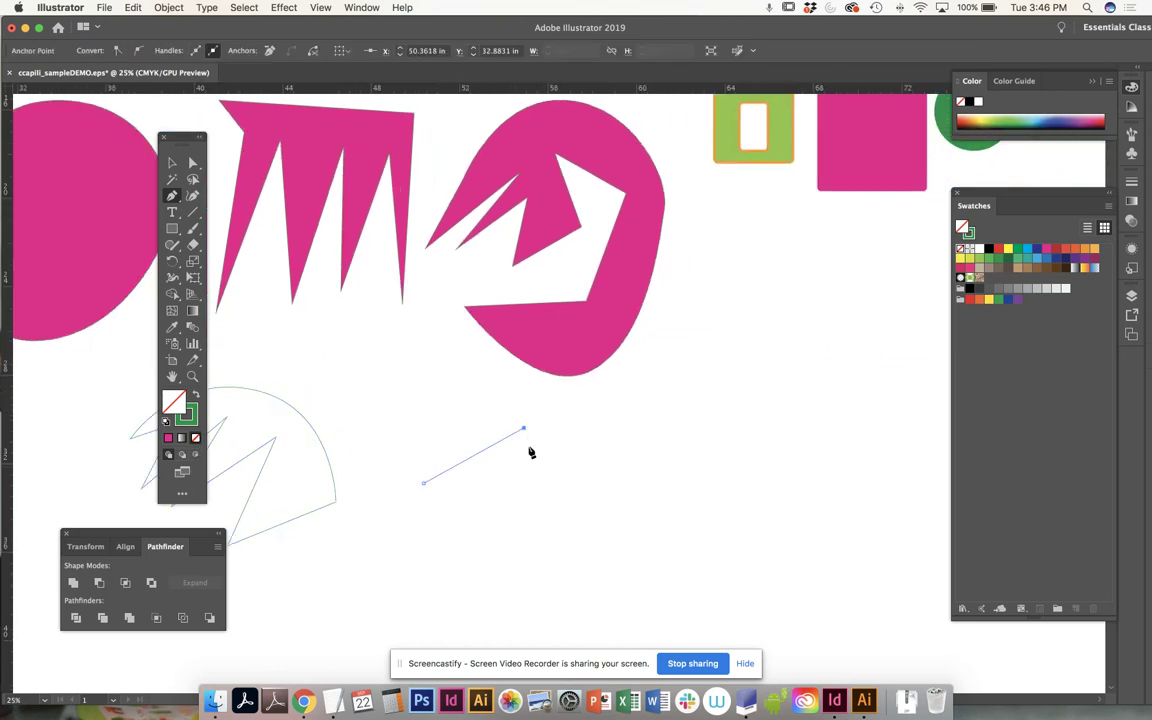
left_click(488, 519)
left_click(577, 409)
left_click(557, 543)
left_click(625, 464)
left_click(601, 547)
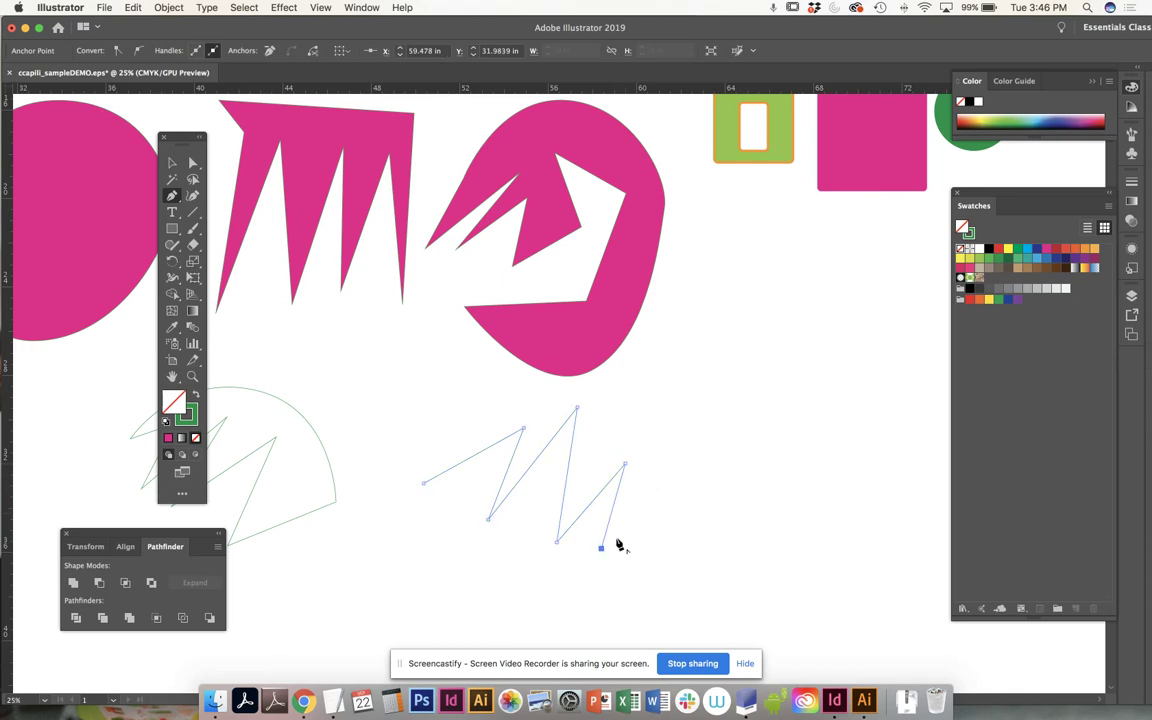
left_click(686, 509)
left_click(664, 576)
left_click_drag(478, 596, 365, 547)
left_click(424, 484)
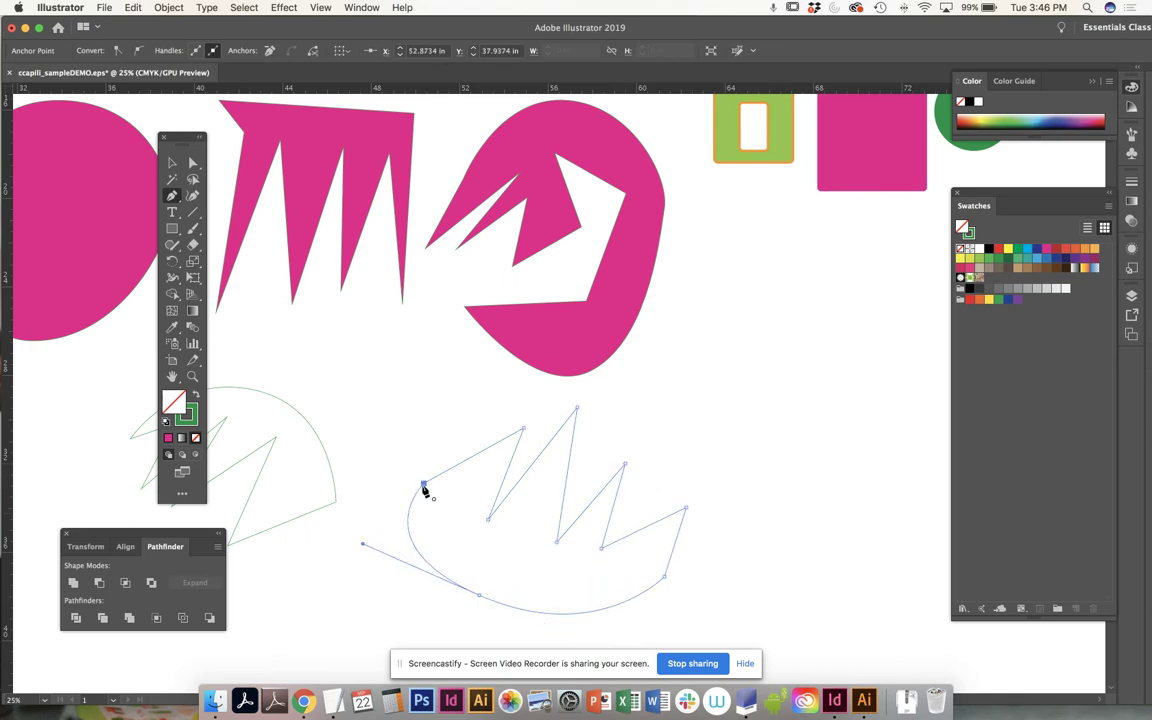
left_click_drag(736, 432, 321, 424)
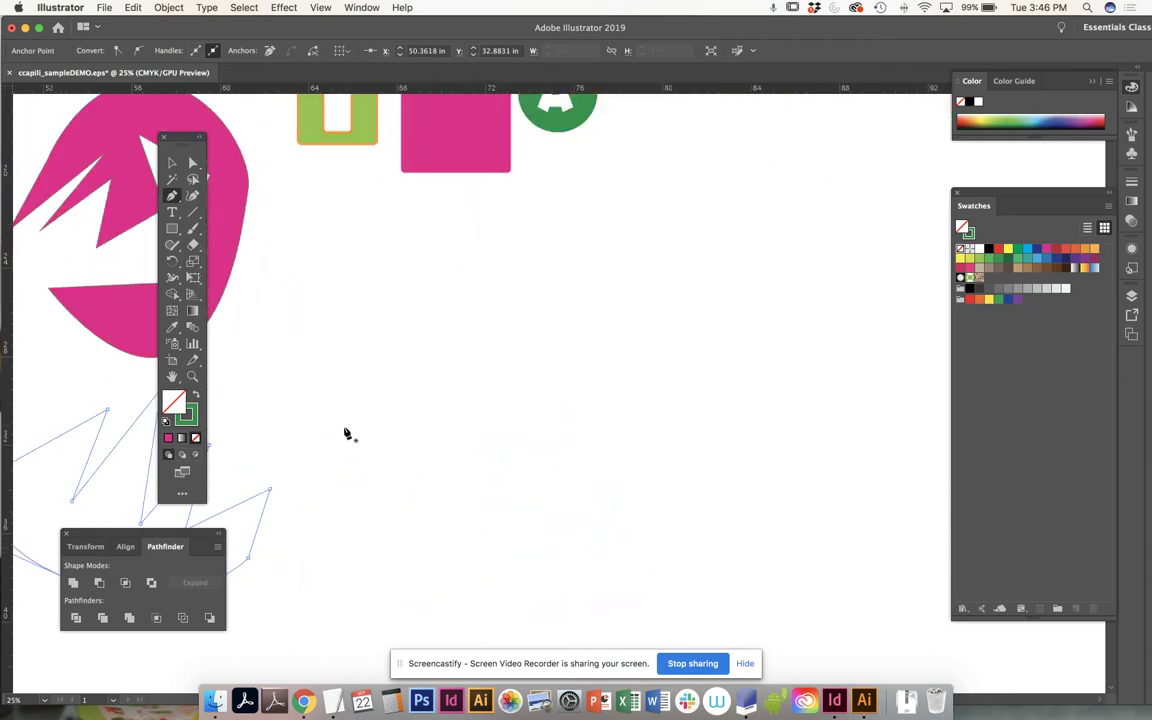
- Start a new outline path in empty space with a zigzag top of peaks and valleys
left_click(362, 323)
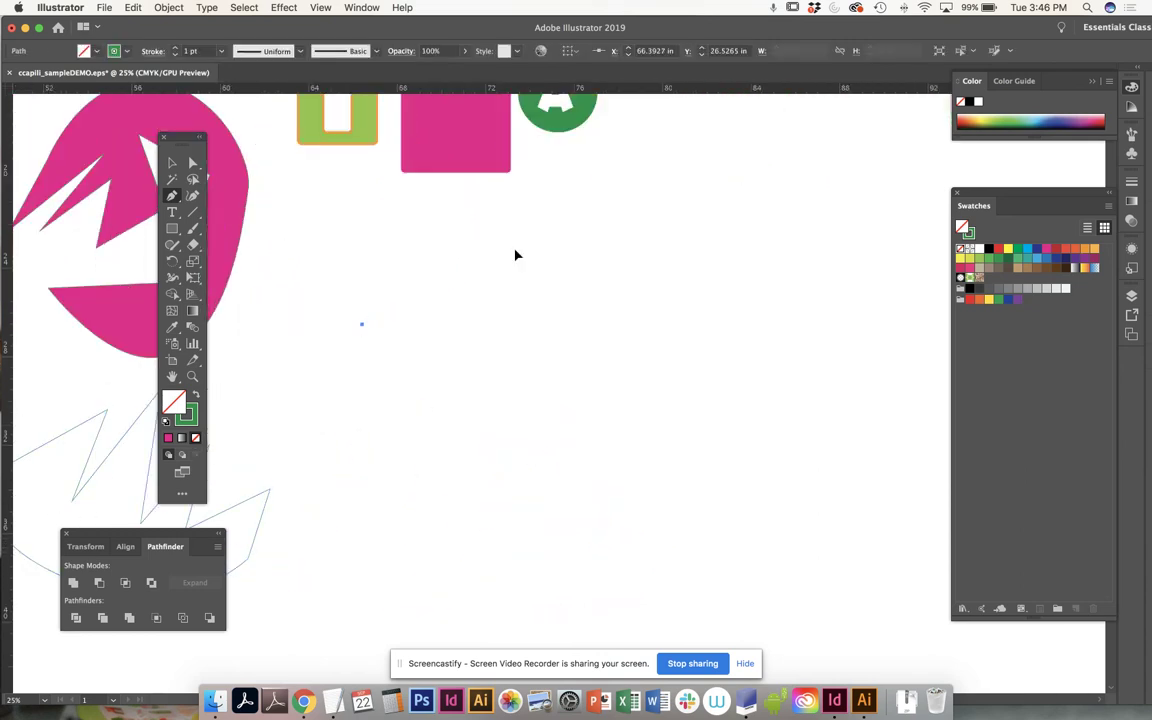
left_click(514, 250)
left_click(467, 354)
left_click(591, 240)
left_click(588, 380)
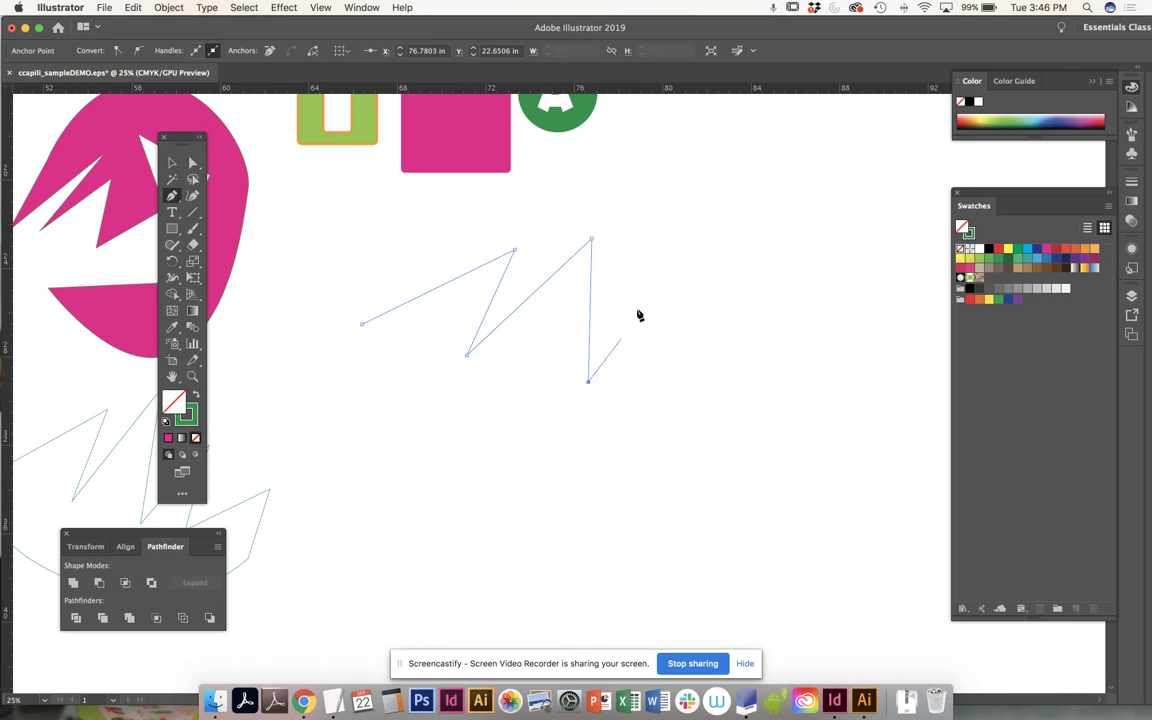
left_click(651, 264)
left_click(675, 375)
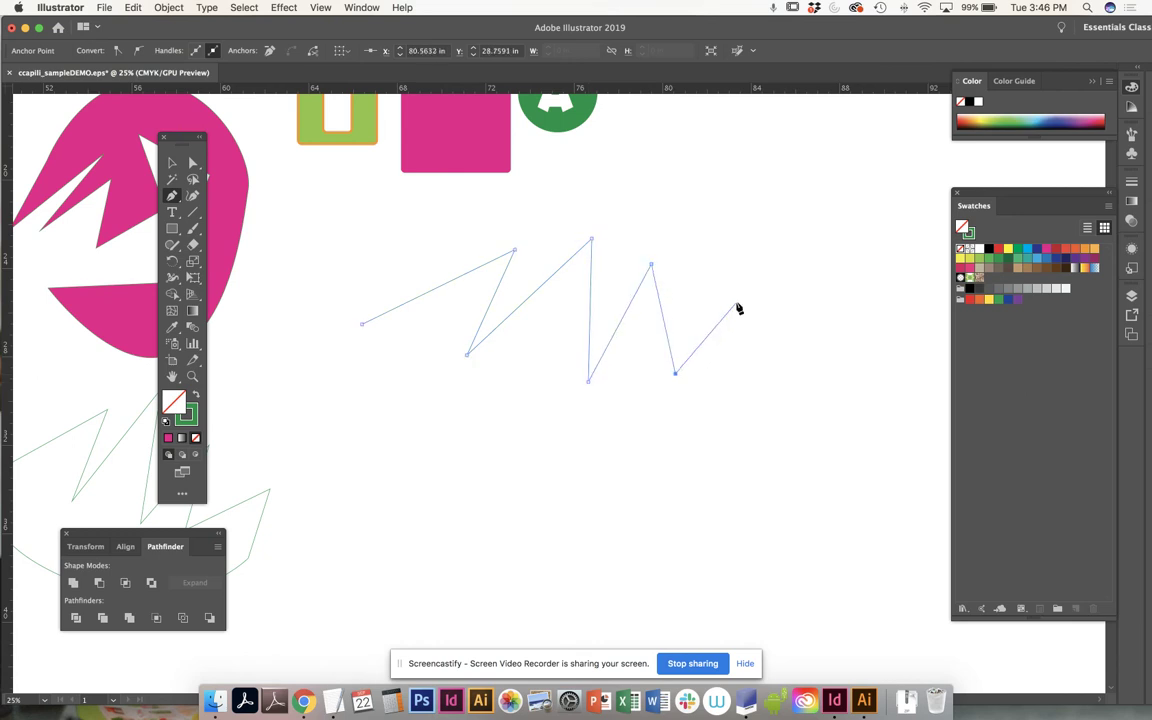
- Curve the shape's bottom edge and close it smoothly at the start point, then pan to empty space
left_click(714, 456, "super")
left_click(714, 451)
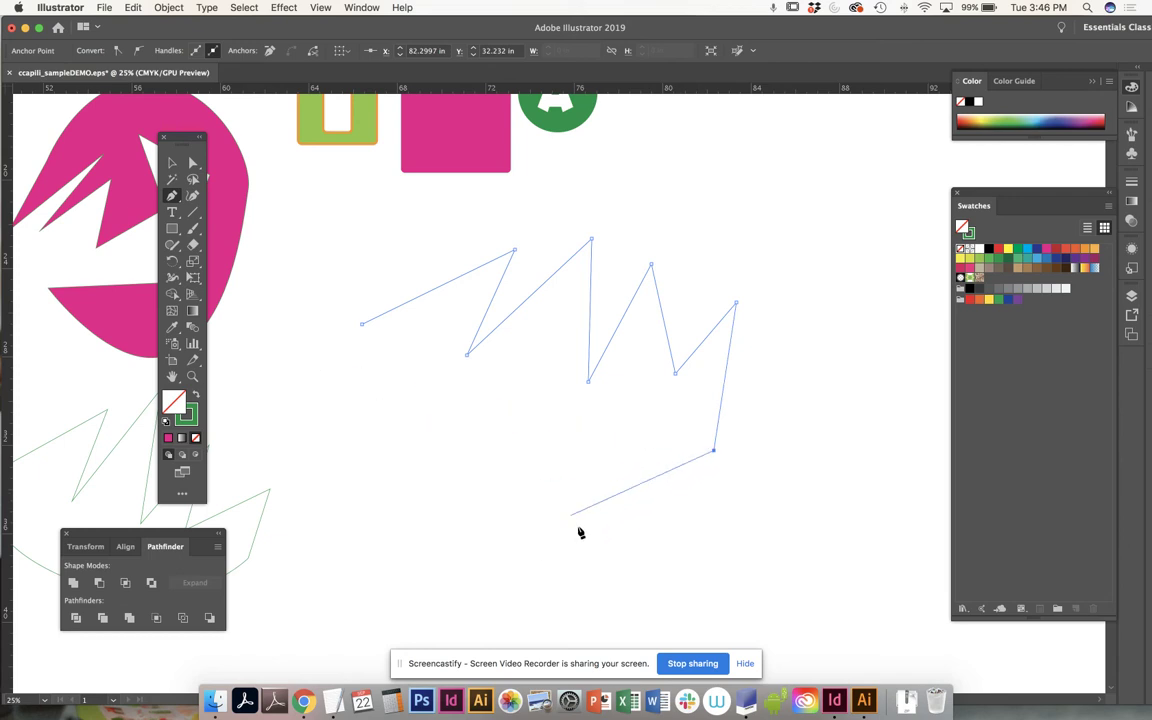
left_click_drag(581, 546, 443, 524)
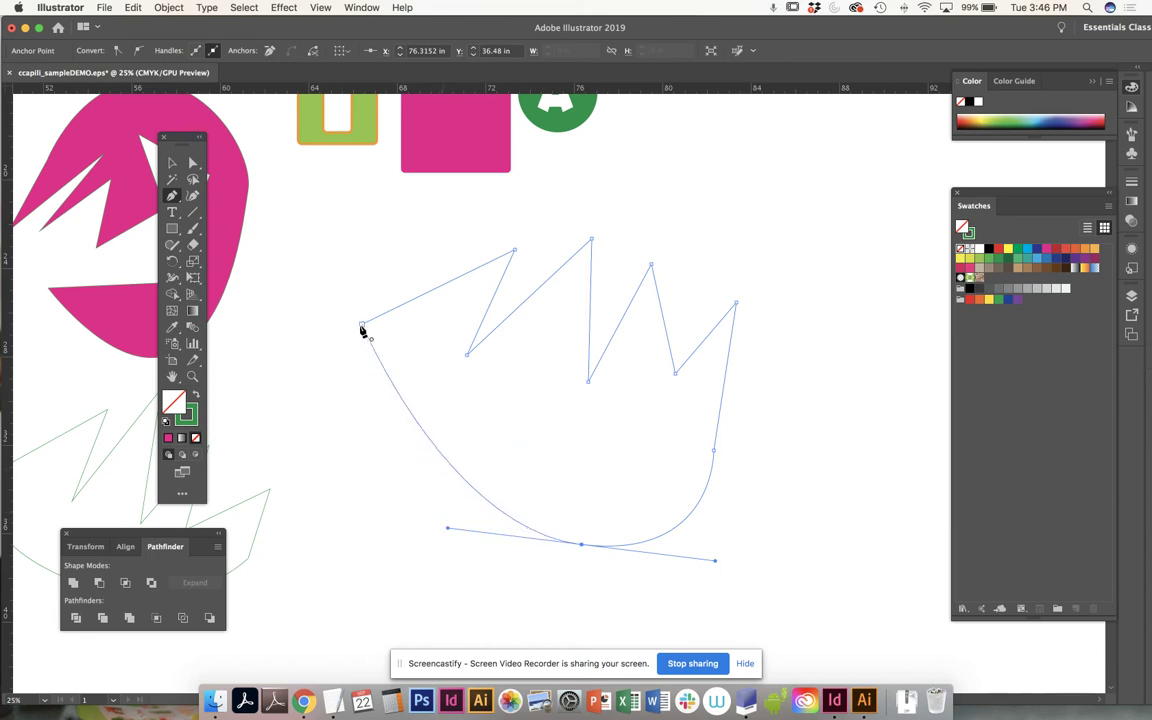
left_click_drag(362, 325, 671, 193)
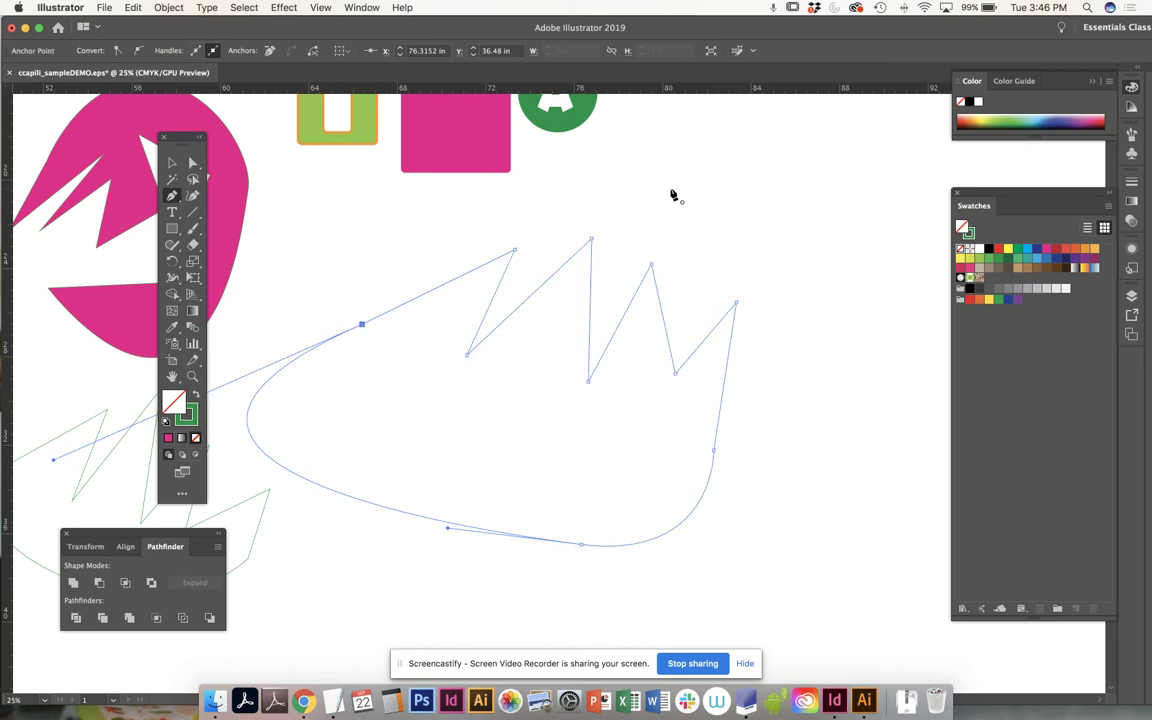
left_click_drag(771, 501, 666, 527)
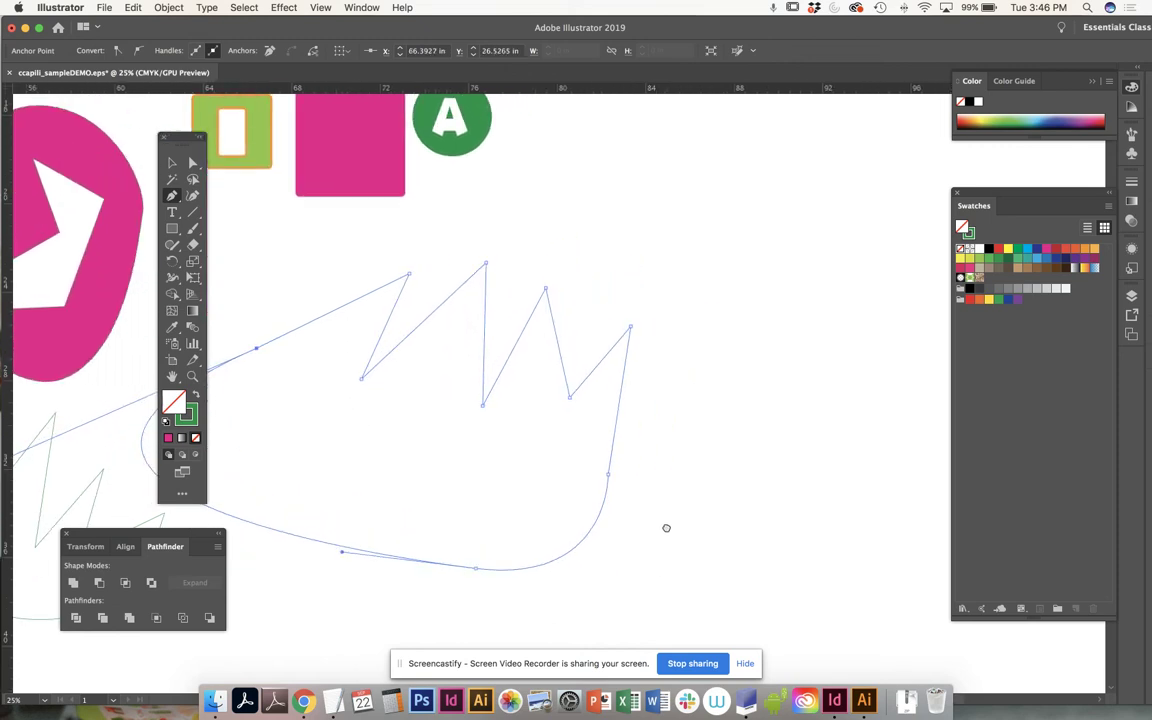
left_click_drag(666, 306, 512, 501)
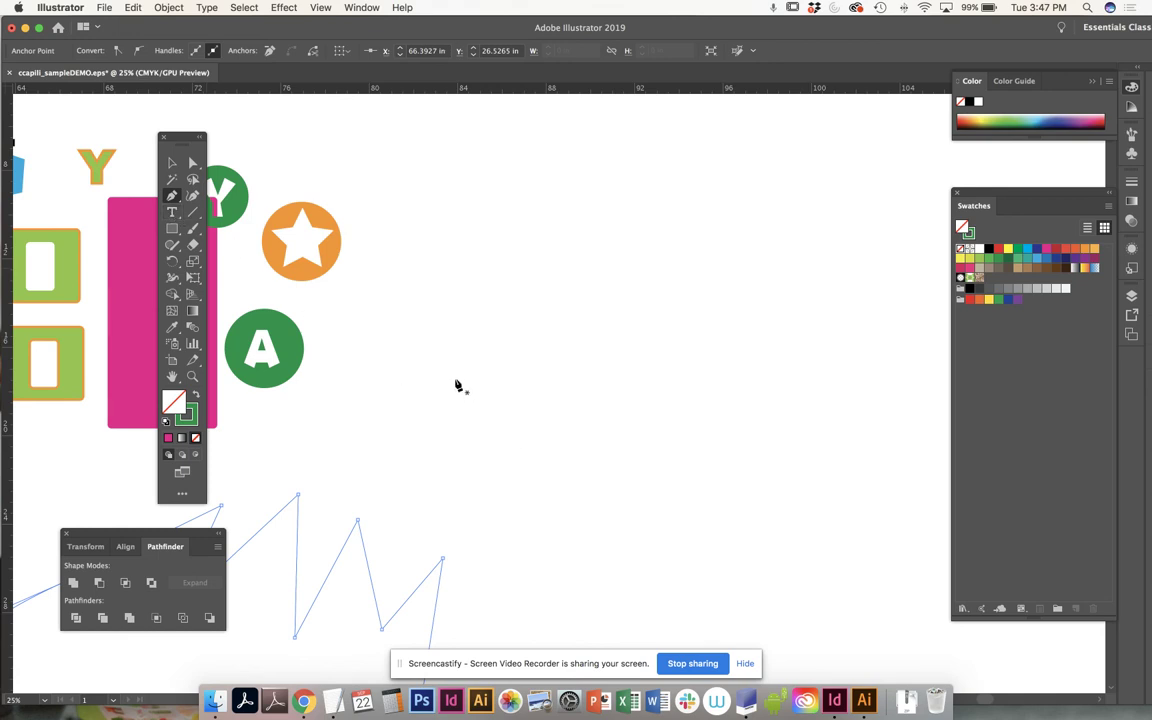
- Draw the umbrella top as a rounded dome outline with jagged zigzag points inside, closed at its start
left_click(455, 379)
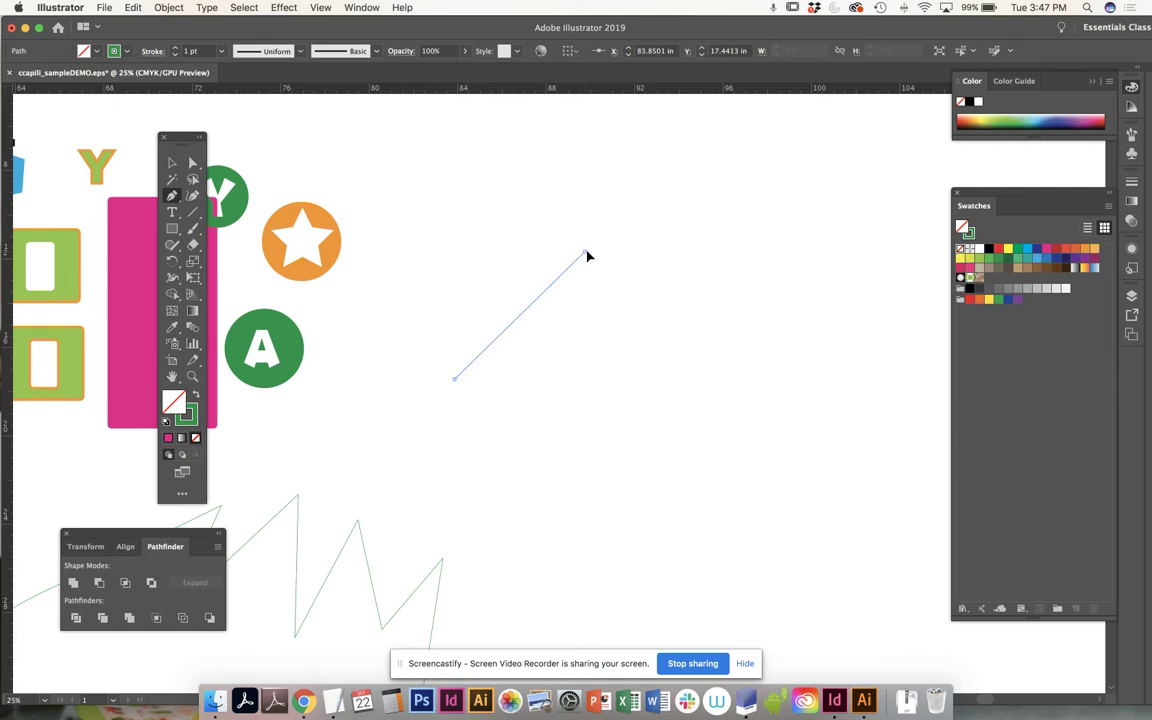
left_click_drag(586, 253, 734, 276)
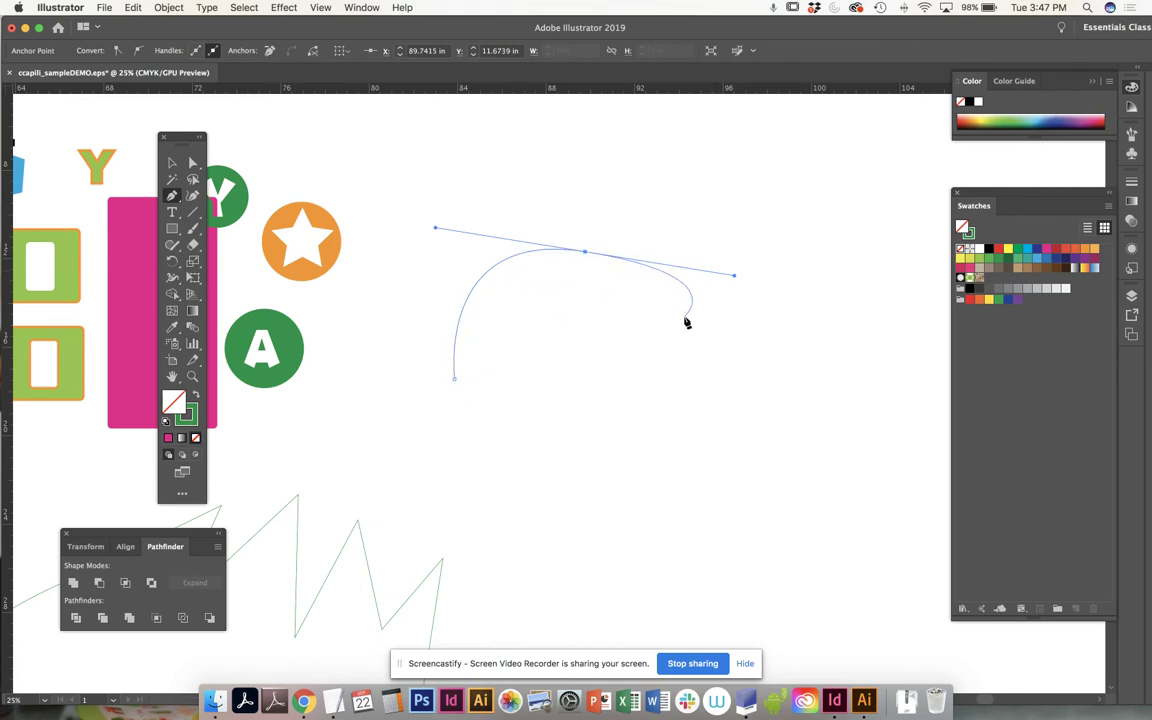
left_click(726, 443)
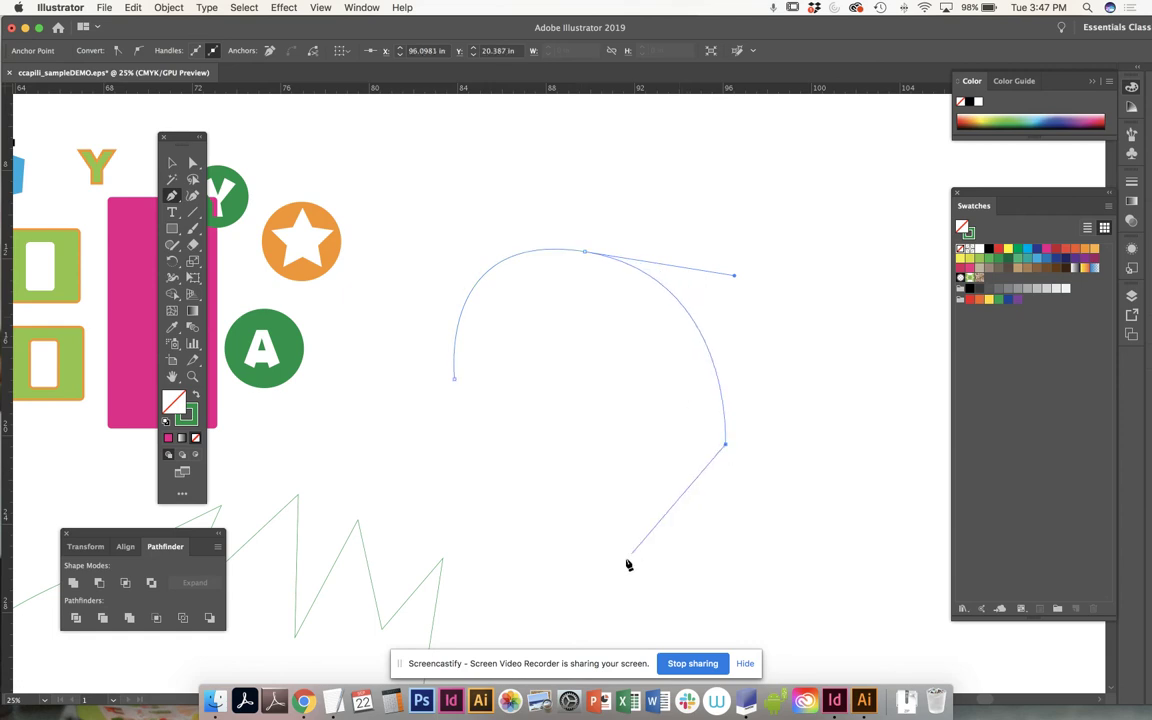
left_click(594, 566)
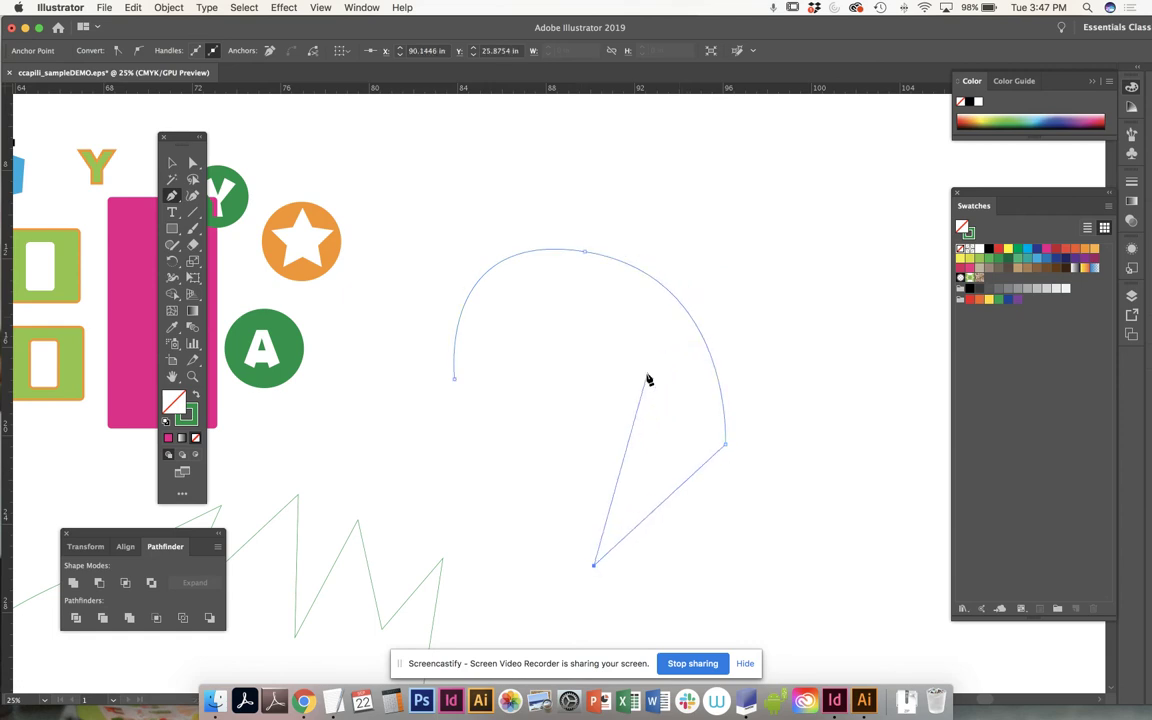
left_click(646, 376)
left_click(553, 283)
left_click(528, 543)
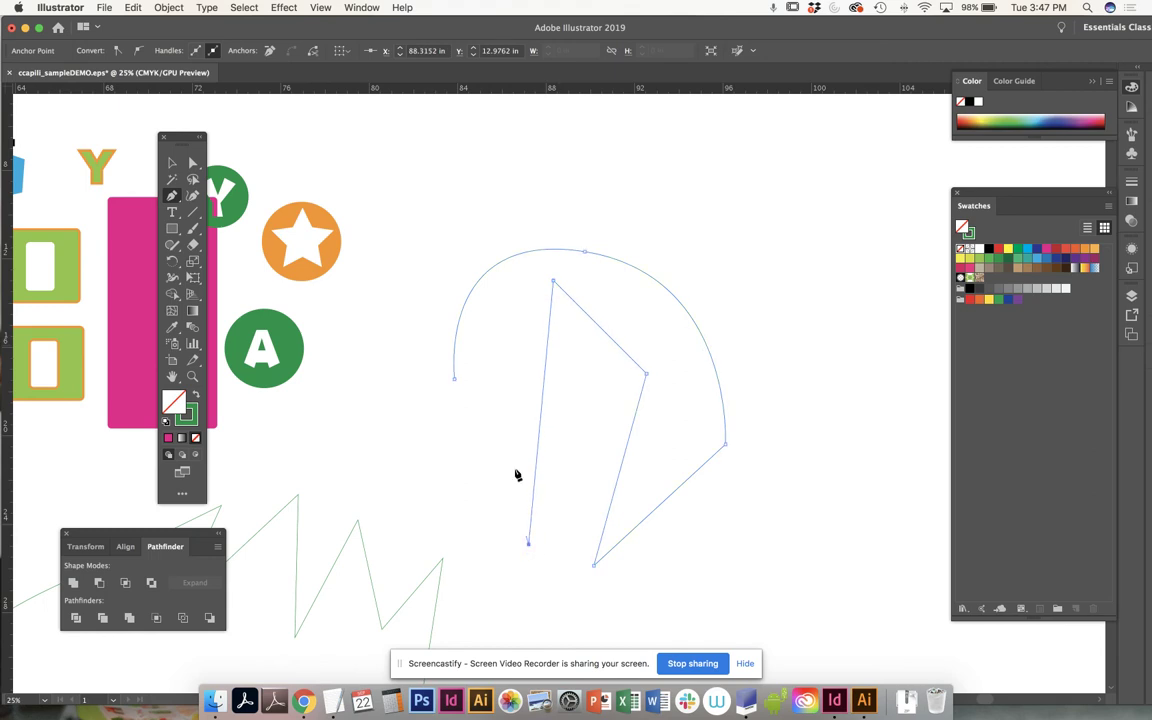
left_click(528, 315)
left_click(453, 507)
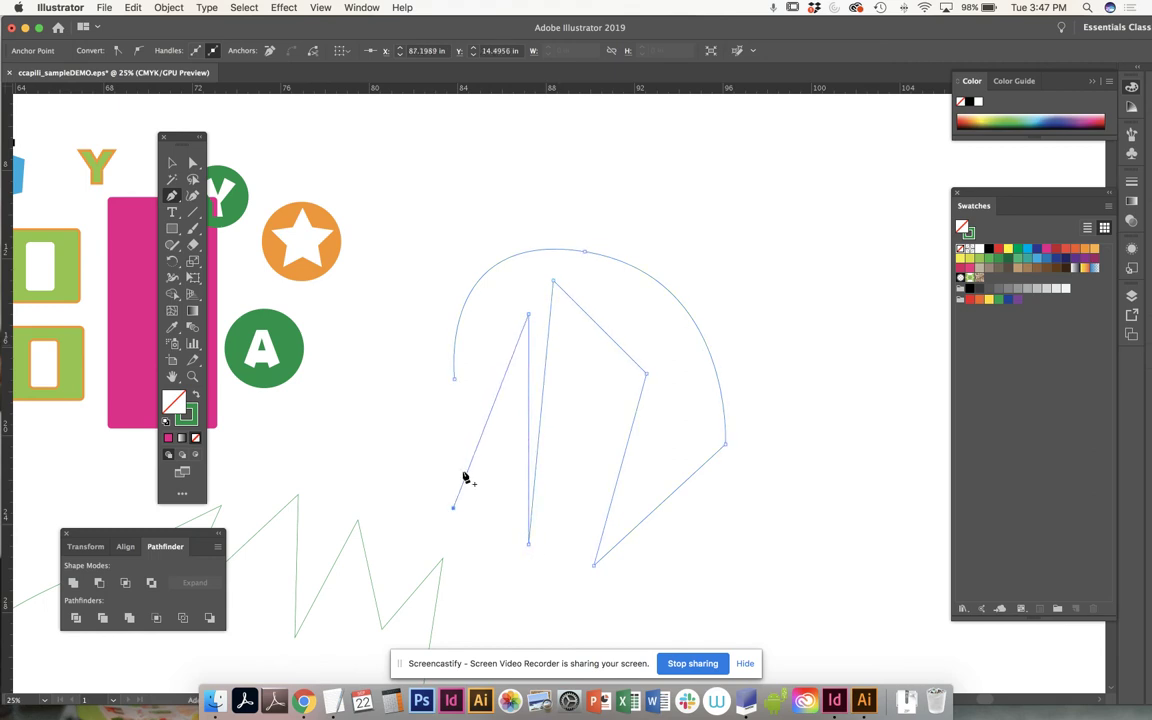
left_click(455, 382)
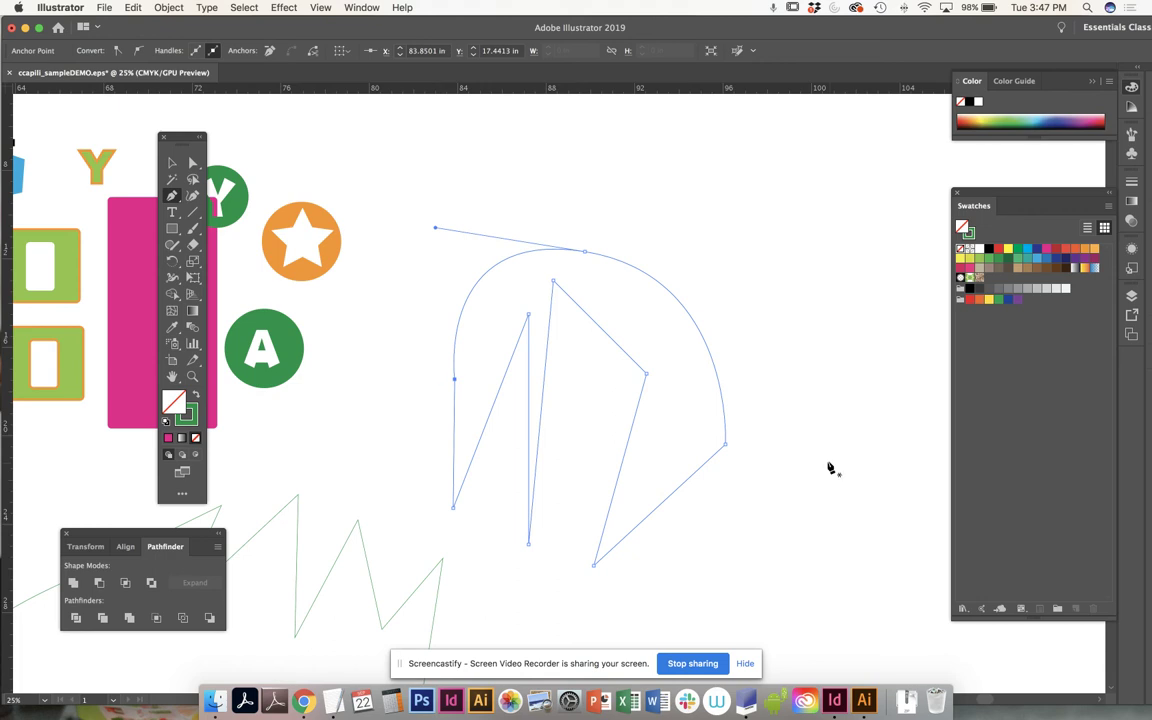
- Move the view to empty artboard below the zigzag outlines and place the umbrella top's first anchor
scroll(780, 370, "up", 3)
scroll(550, 290, "right", 6)
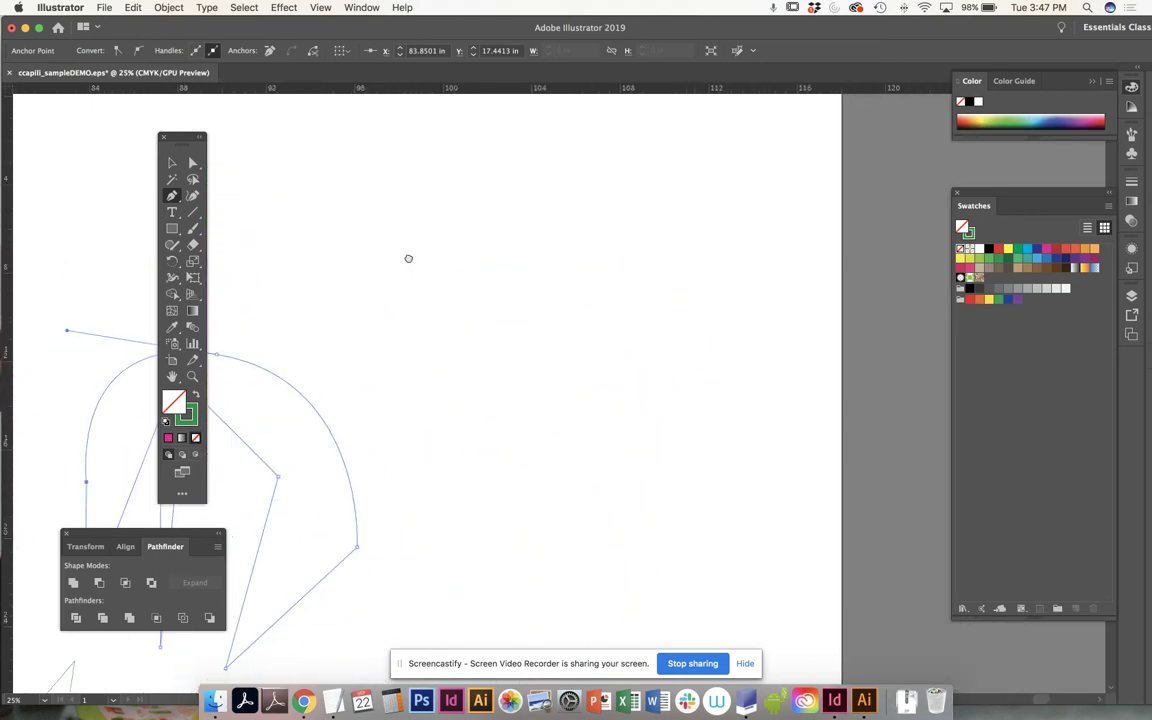
scroll(408, 258, "left", 5)
scroll(684, 185, "up", 5)
scroll(648, 342, "down", 3)
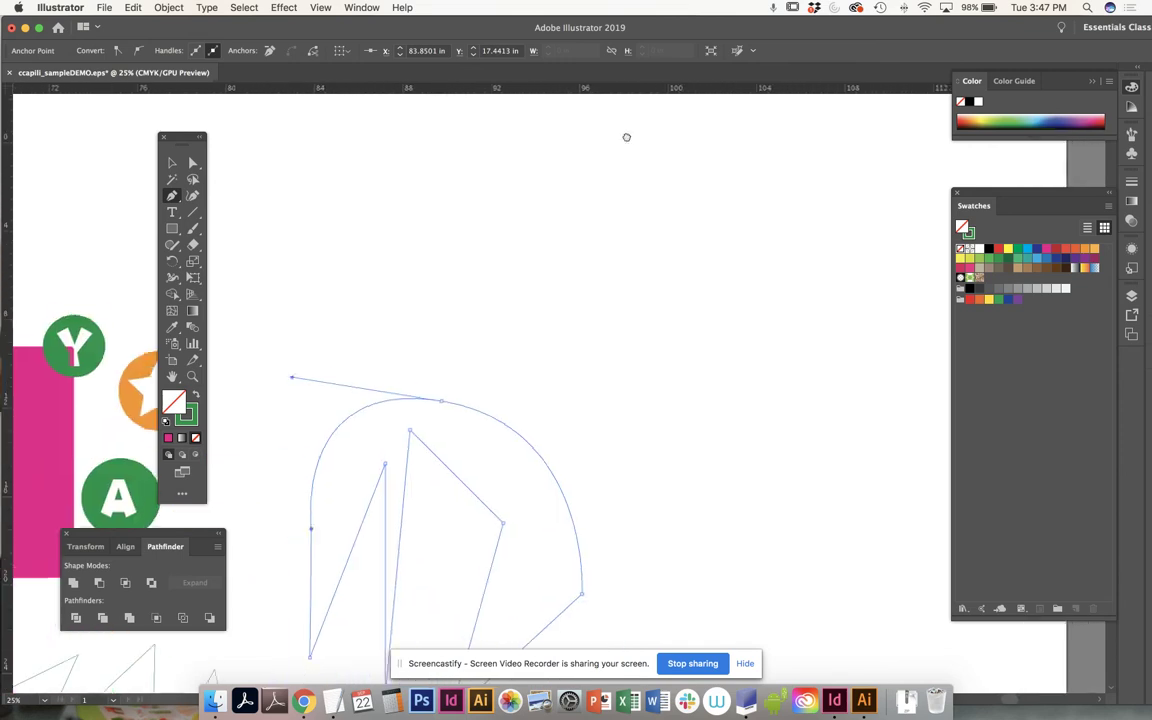
scroll(663, 396, "down", 6)
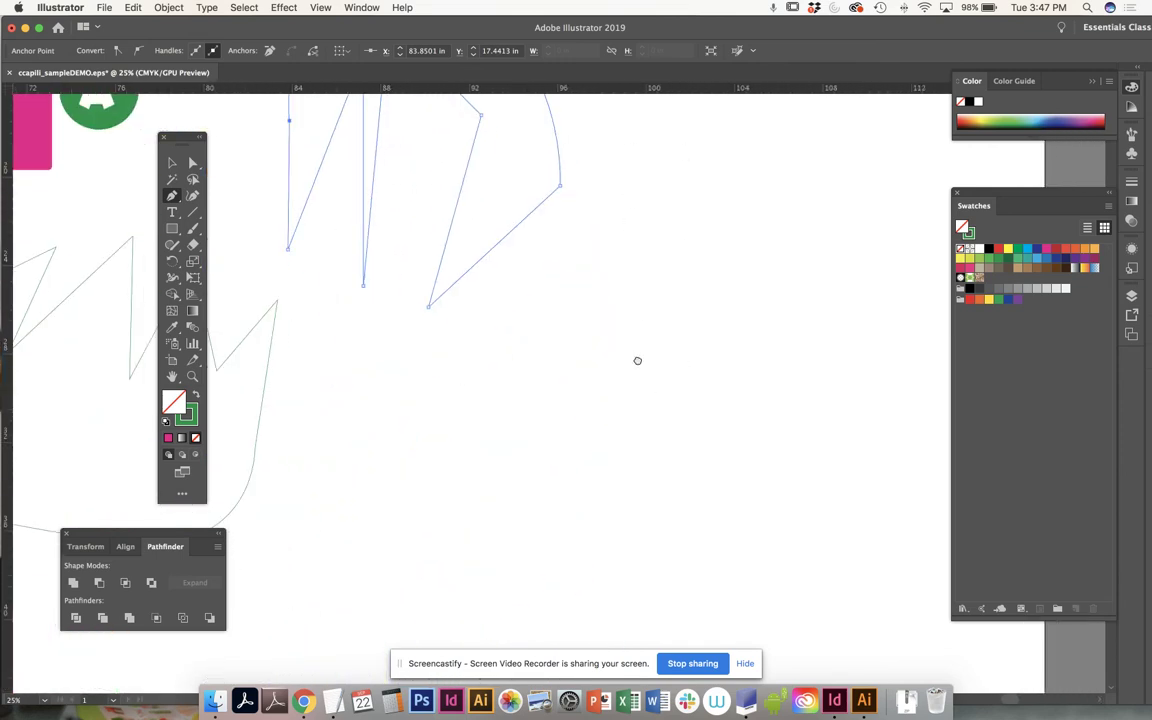
scroll(637, 360, "down", 4)
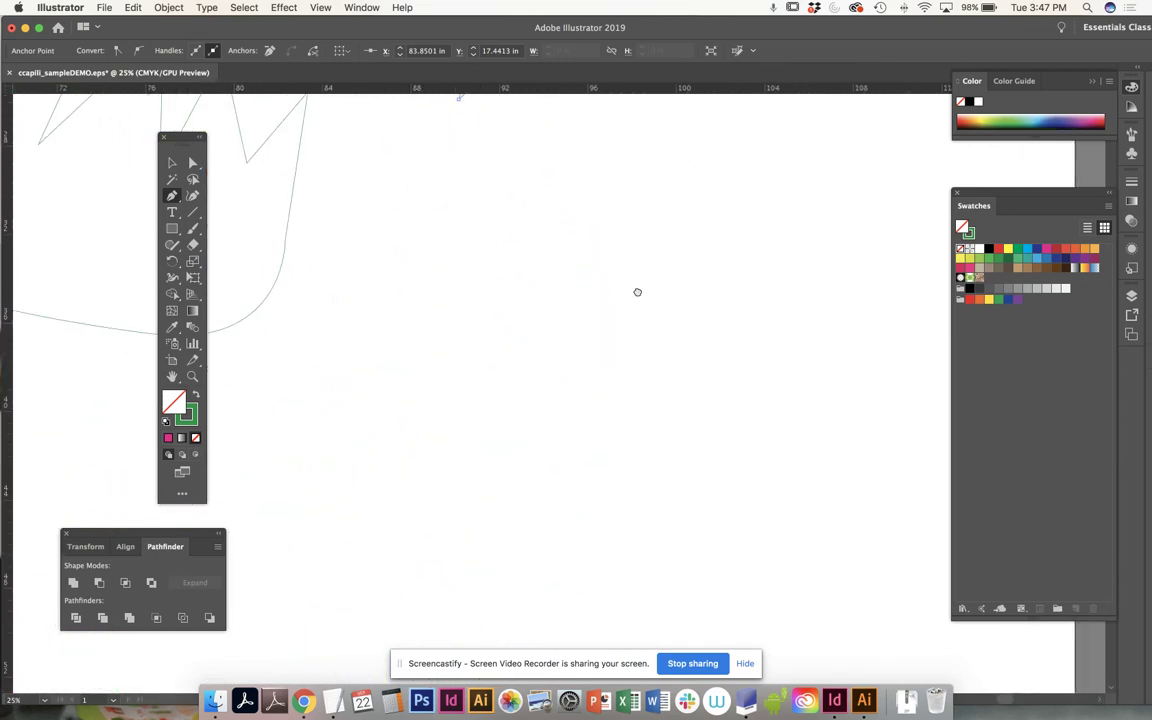
scroll(637, 292, "down", 1)
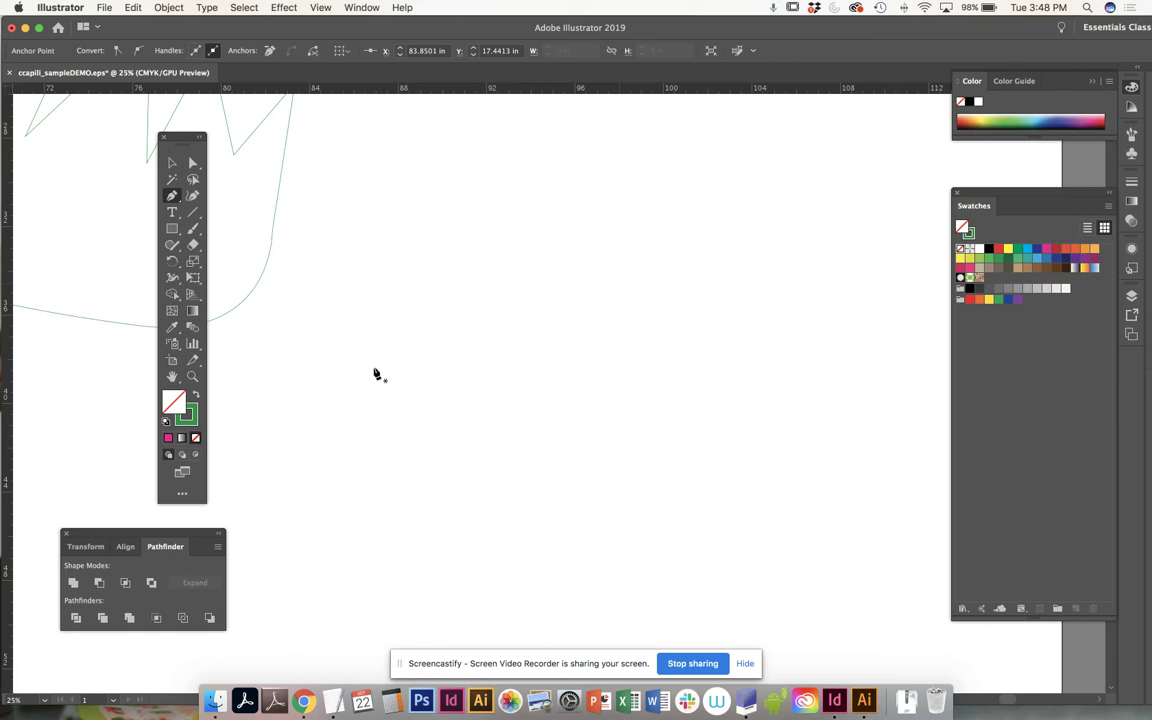
left_click_drag(621, 407, 584, 373)
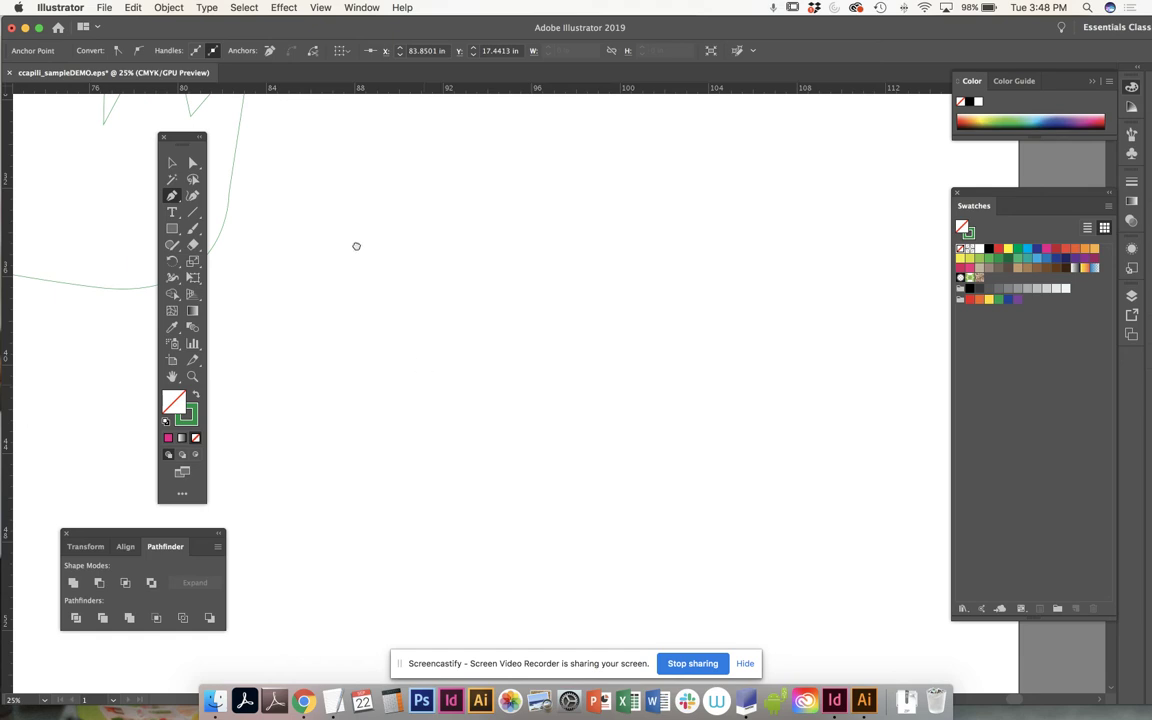
left_click_drag(355, 247, 293, 332)
left_click_drag(297, 409, 369, 331)
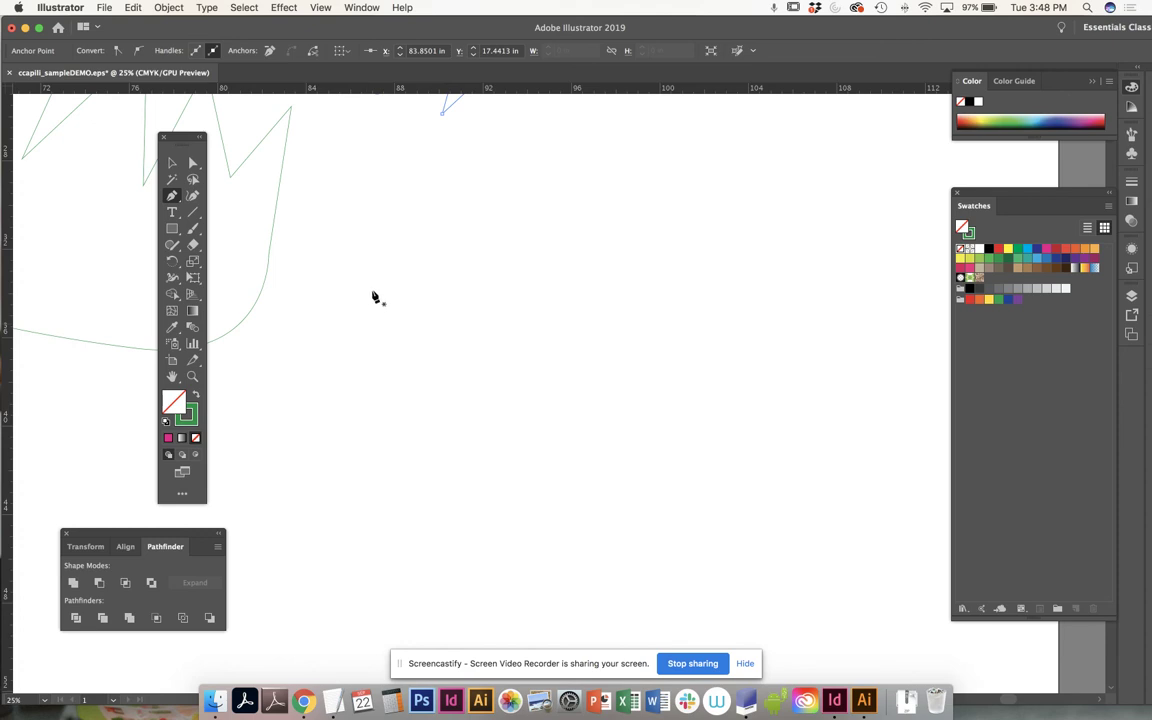
left_click(379, 348)
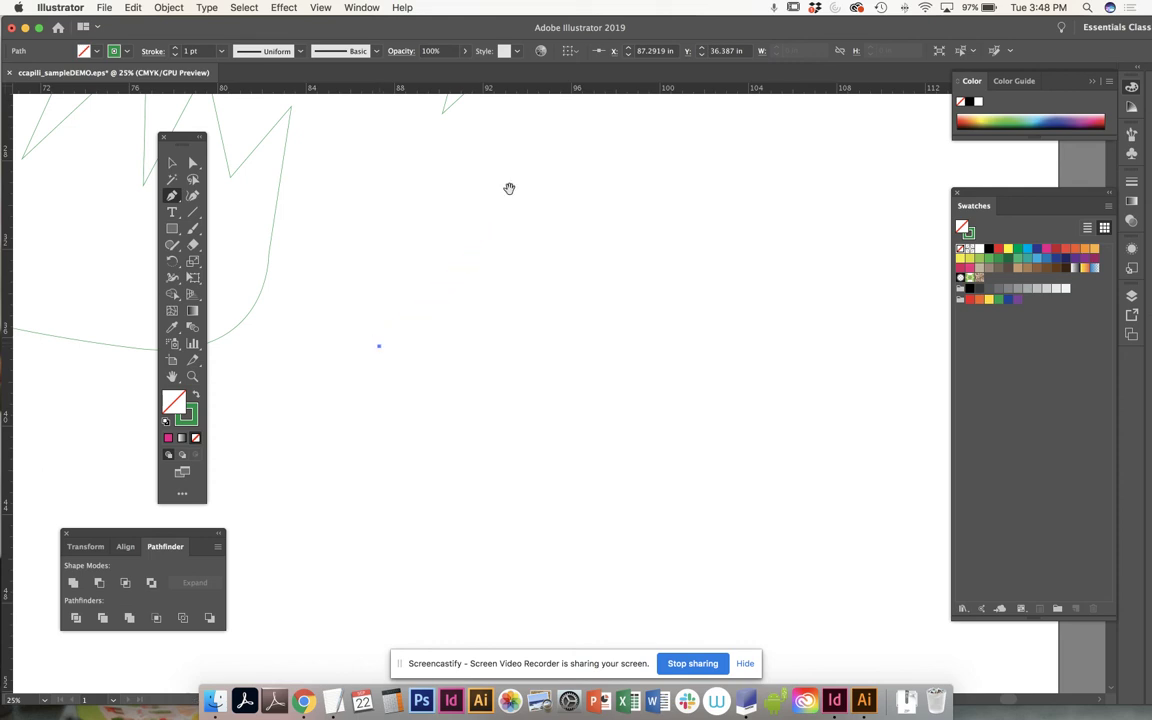
- Add a smooth top anchor and a right end anchor so the path arcs into a half-circle dome
left_click_drag(509, 188, 478, 302)
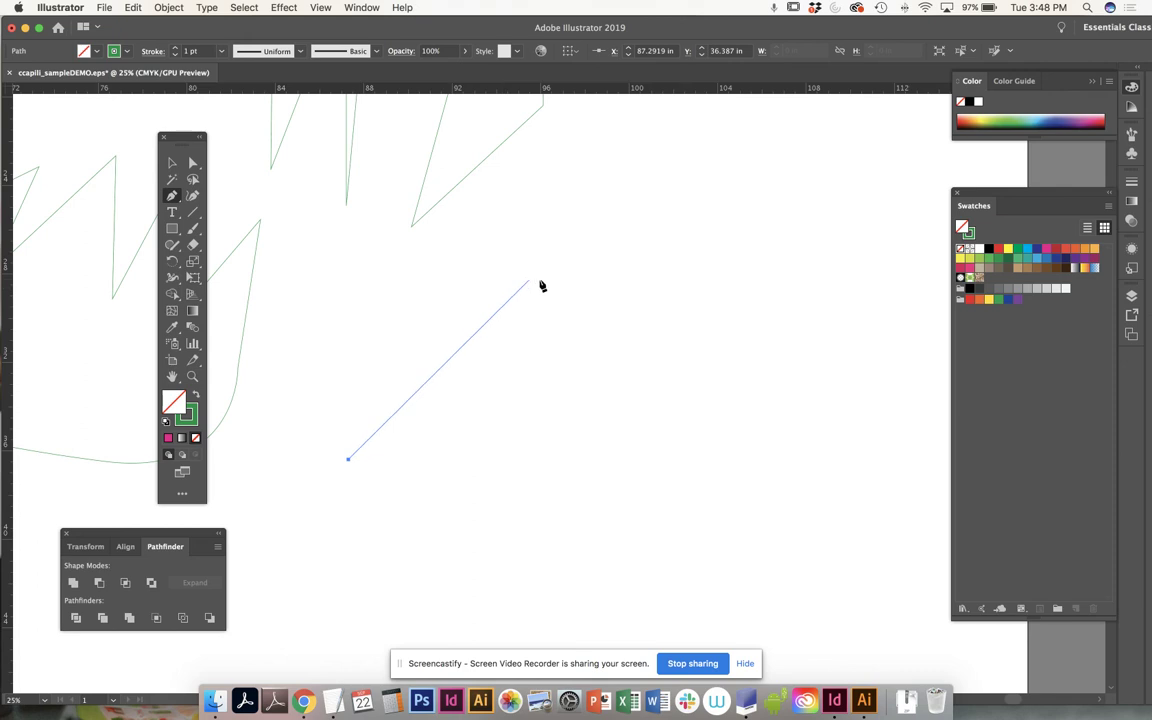
left_click(557, 280)
left_click_drag(562, 280, 743, 283)
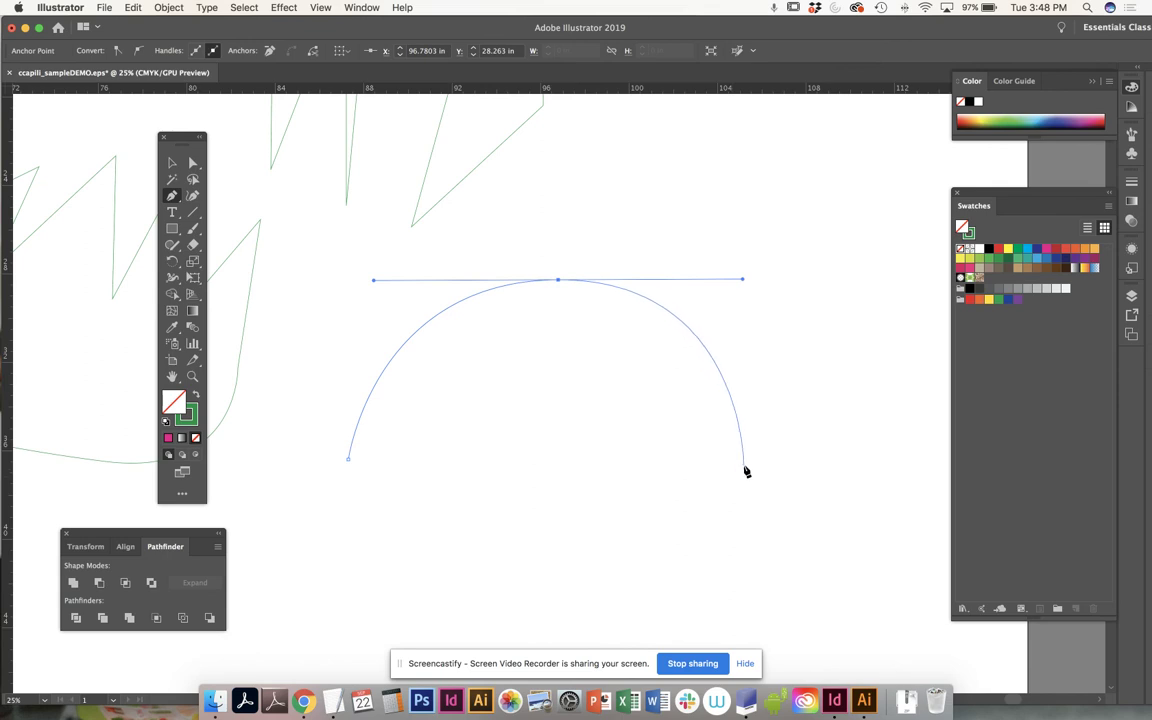
left_click(745, 470)
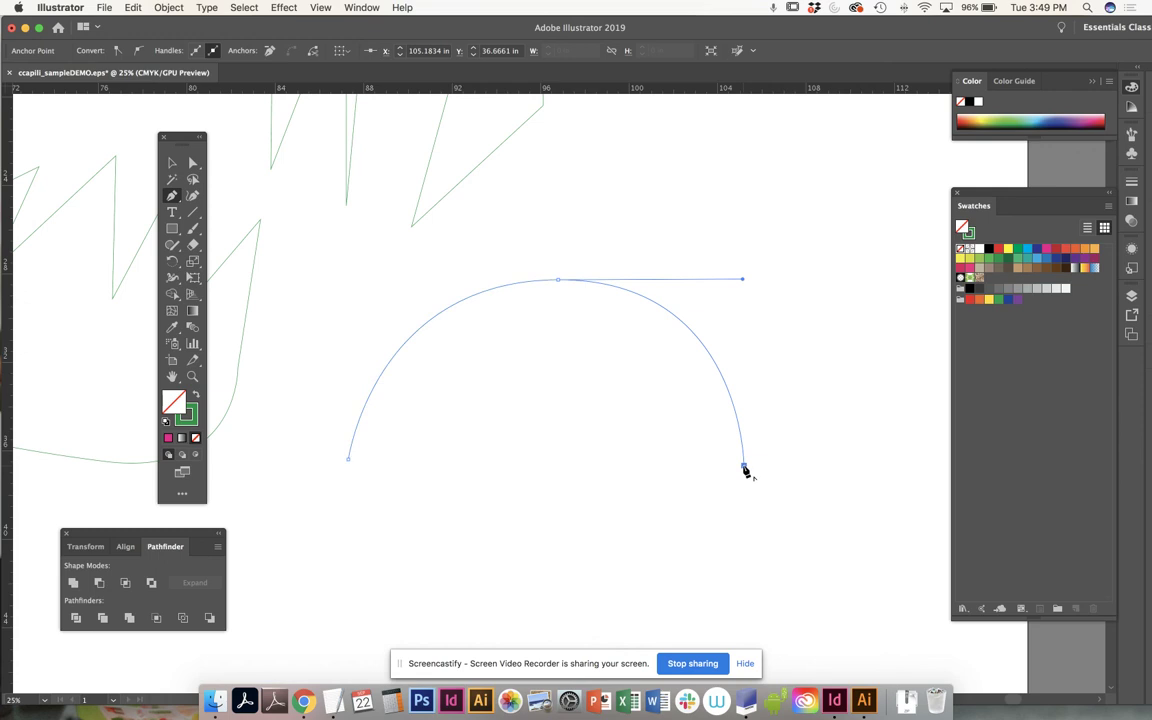
- Draw curved scallops leftward along the umbrella's bottom edge, making each scallop point a corner
left_click_drag(744, 468, 602, 530)
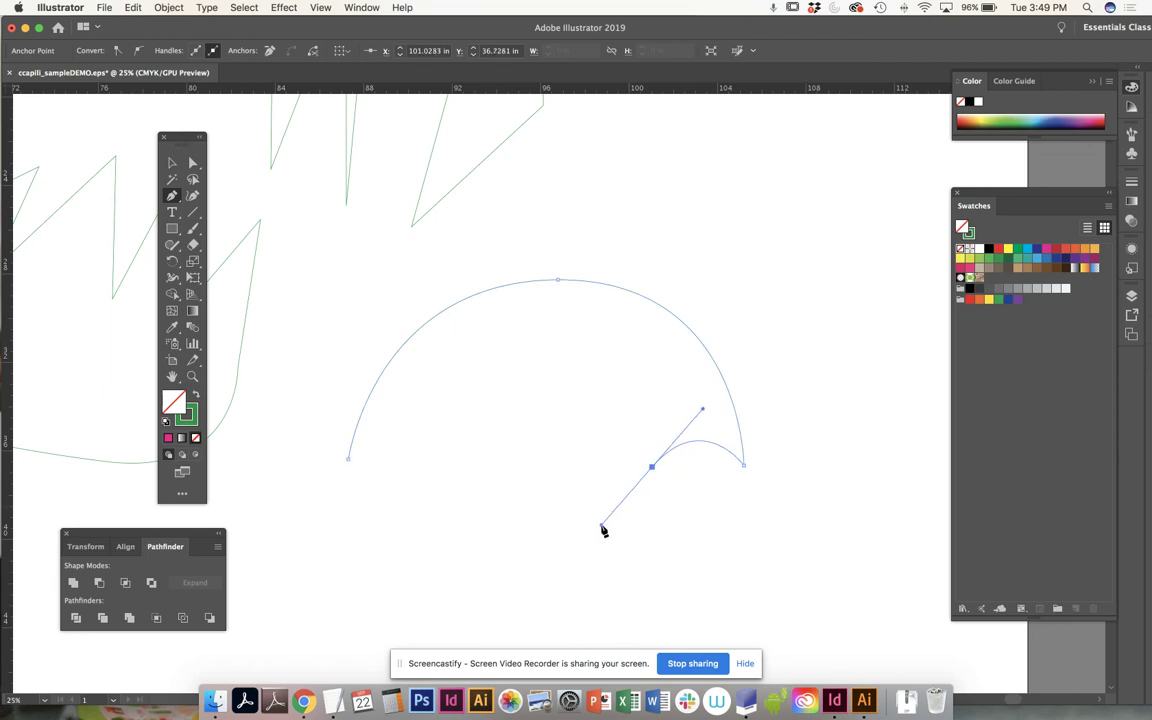
left_click(652, 468)
left_click_drag(566, 467, 517, 529)
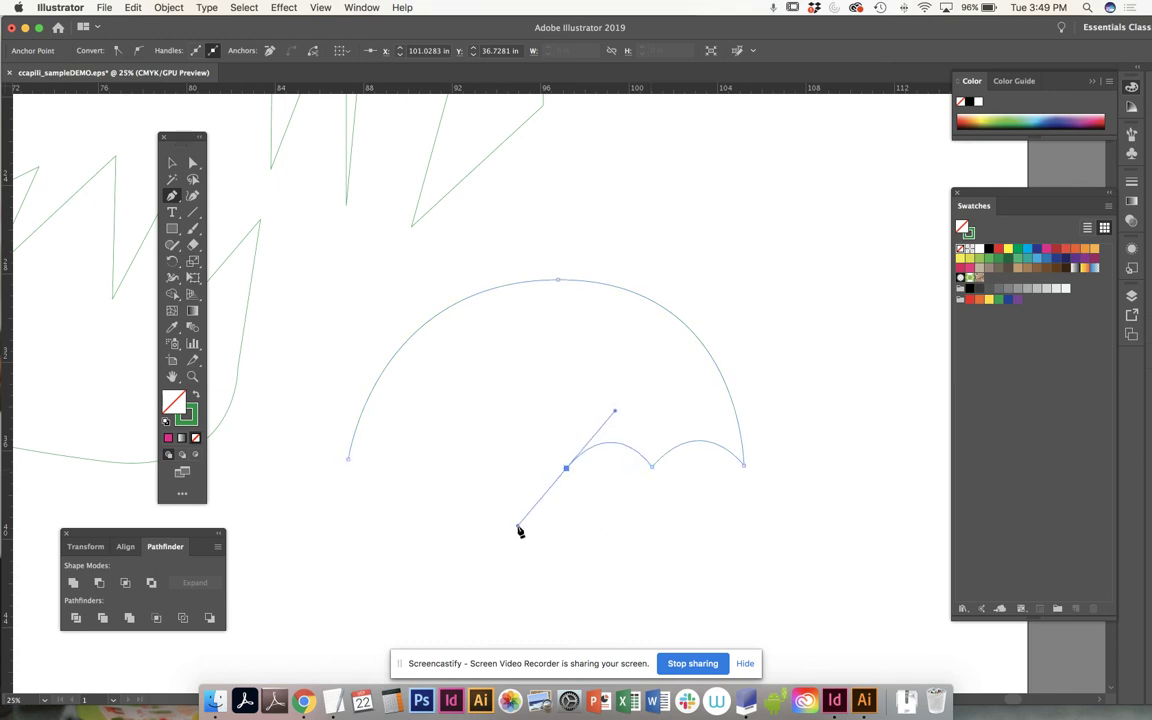
left_click(566, 468)
left_click_drag(473, 469, 426, 524)
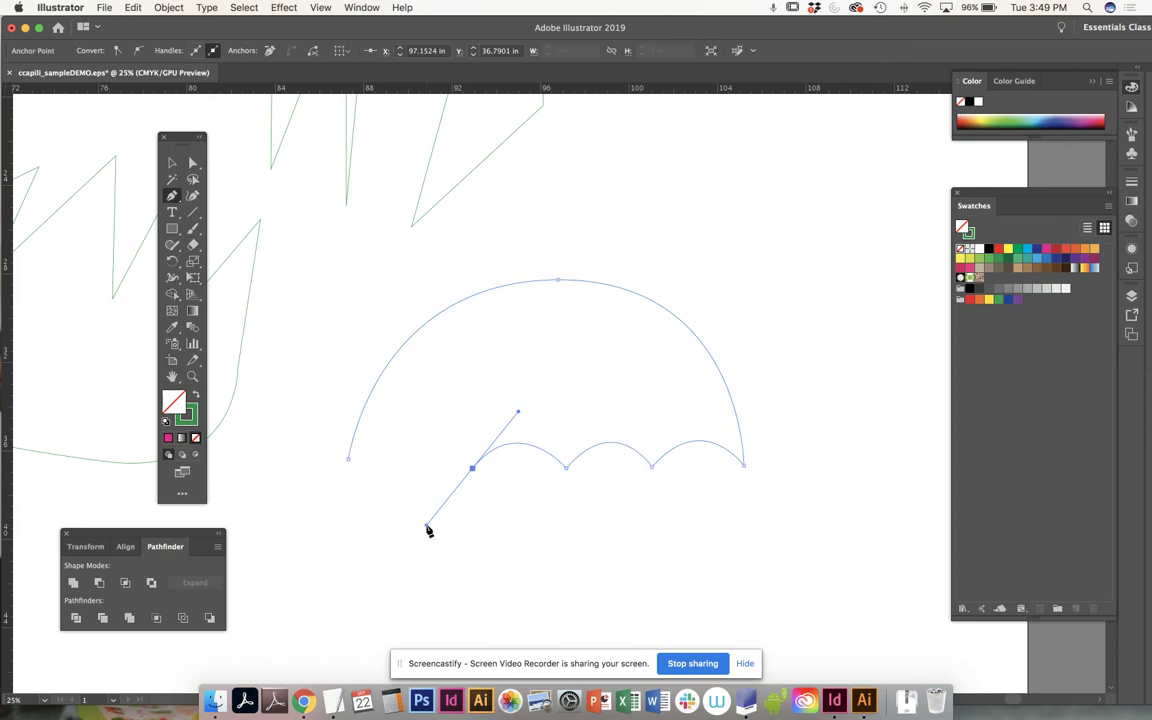
left_click(472, 468)
left_click_drag(408, 465, 370, 515)
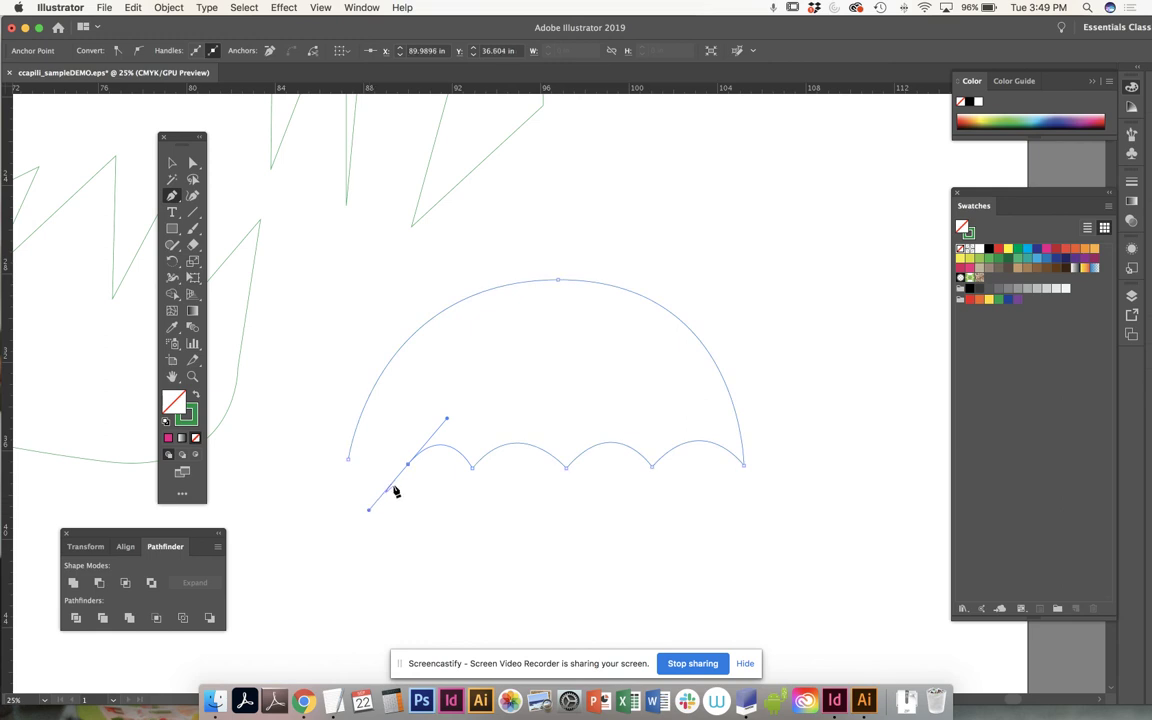
left_click(408, 465)
- Close the umbrella path with a final curved scallop and save the EPS file
left_click_drag(349, 462, 311, 512)
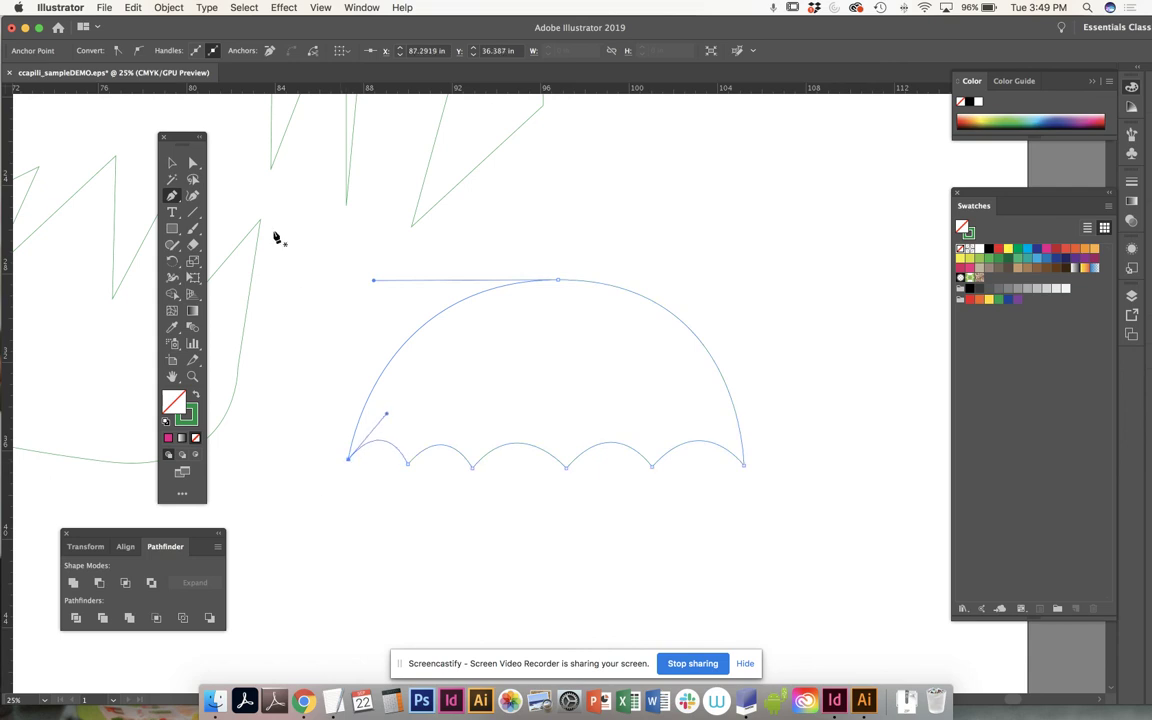
left_click(172, 162)
key("super+s")
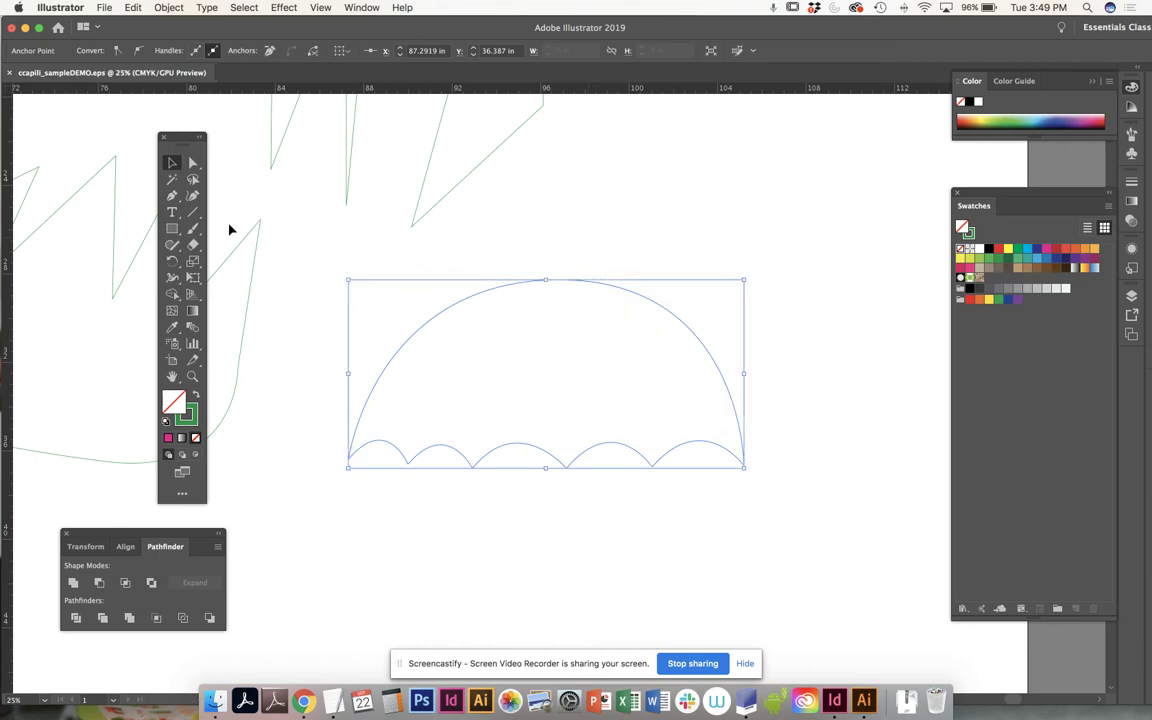
left_click(350, 258)
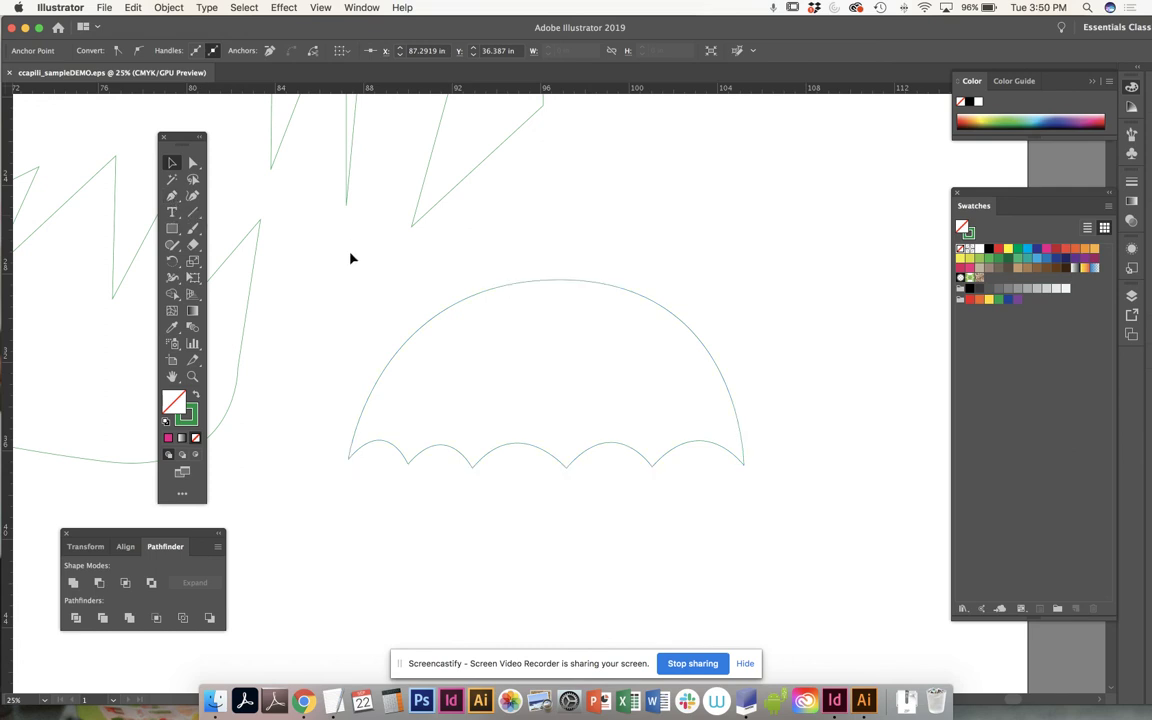
key("super+minus")
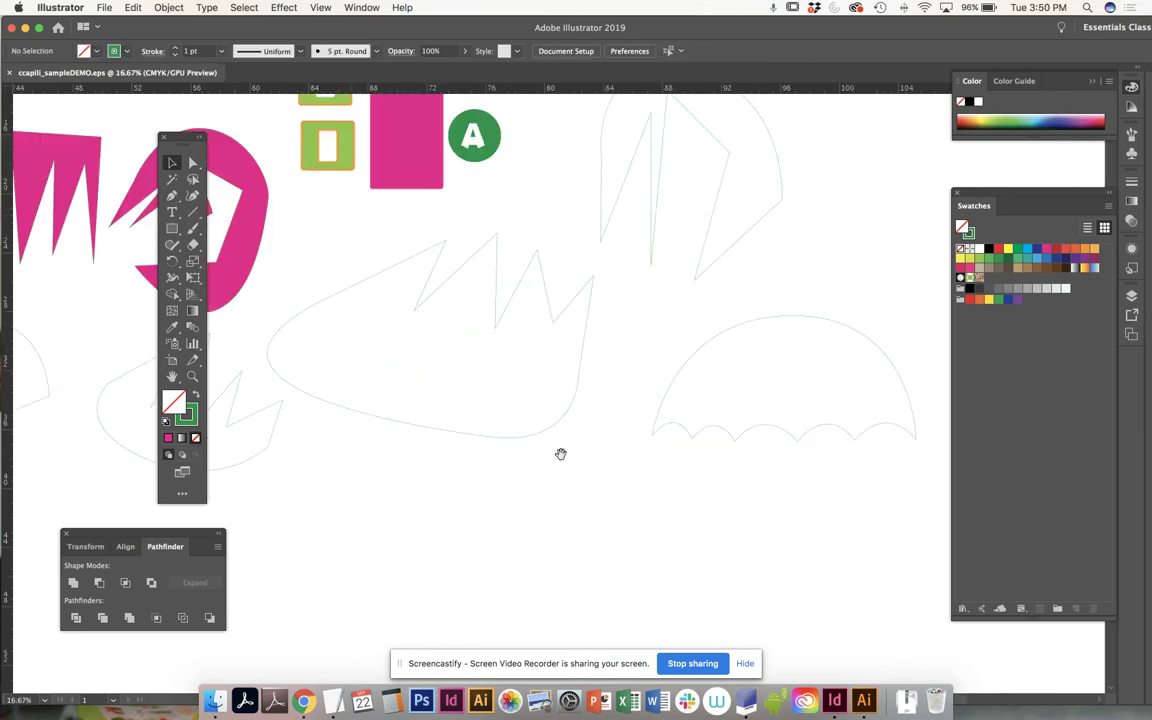
left_click_drag(560, 454, 684, 465)
scroll(563, 309, "left", 5)
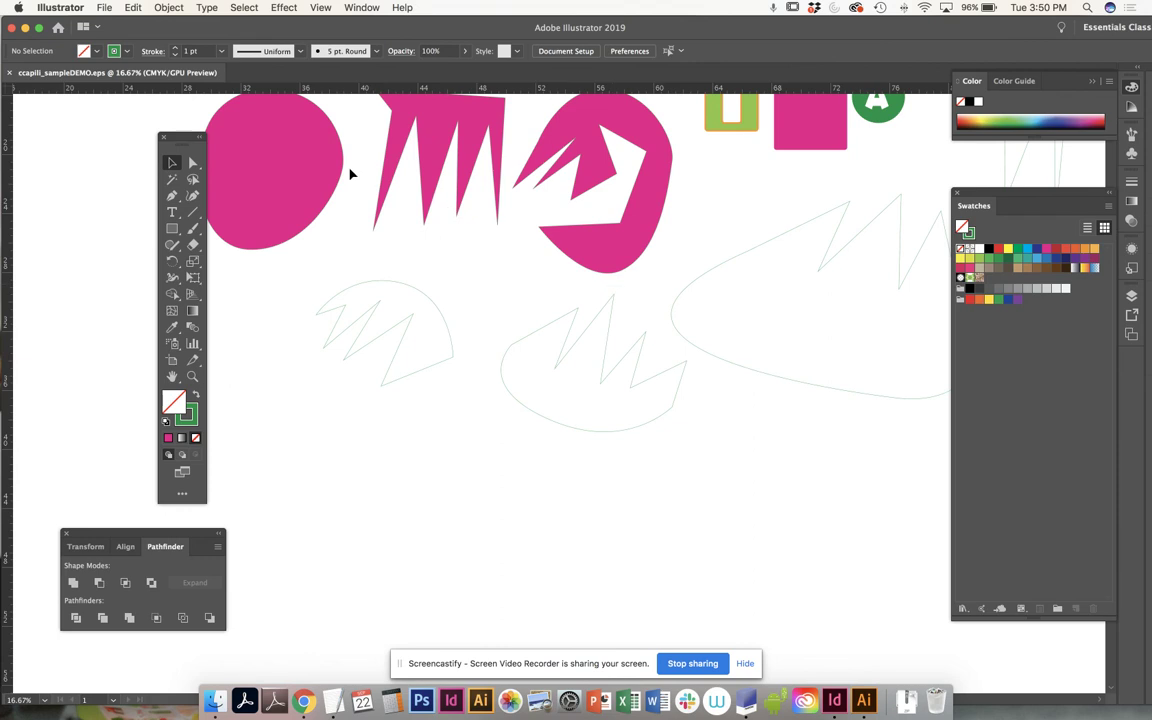
left_click(499, 178)
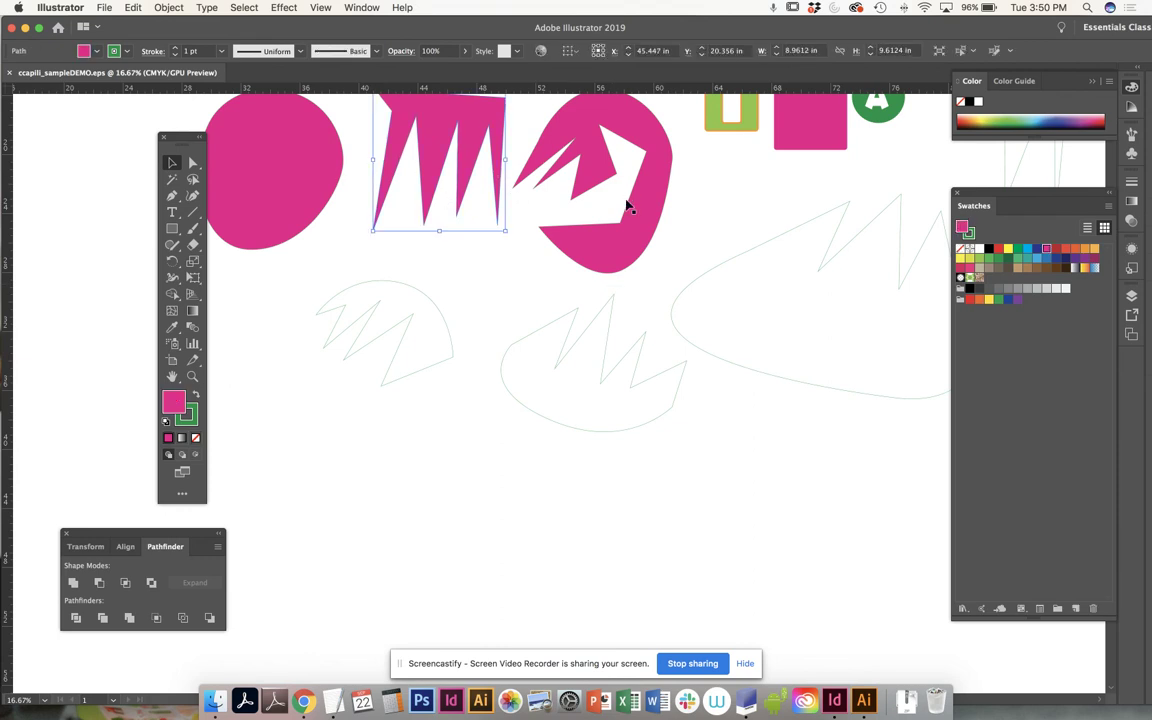
left_click(625, 210)
left_click(652, 424)
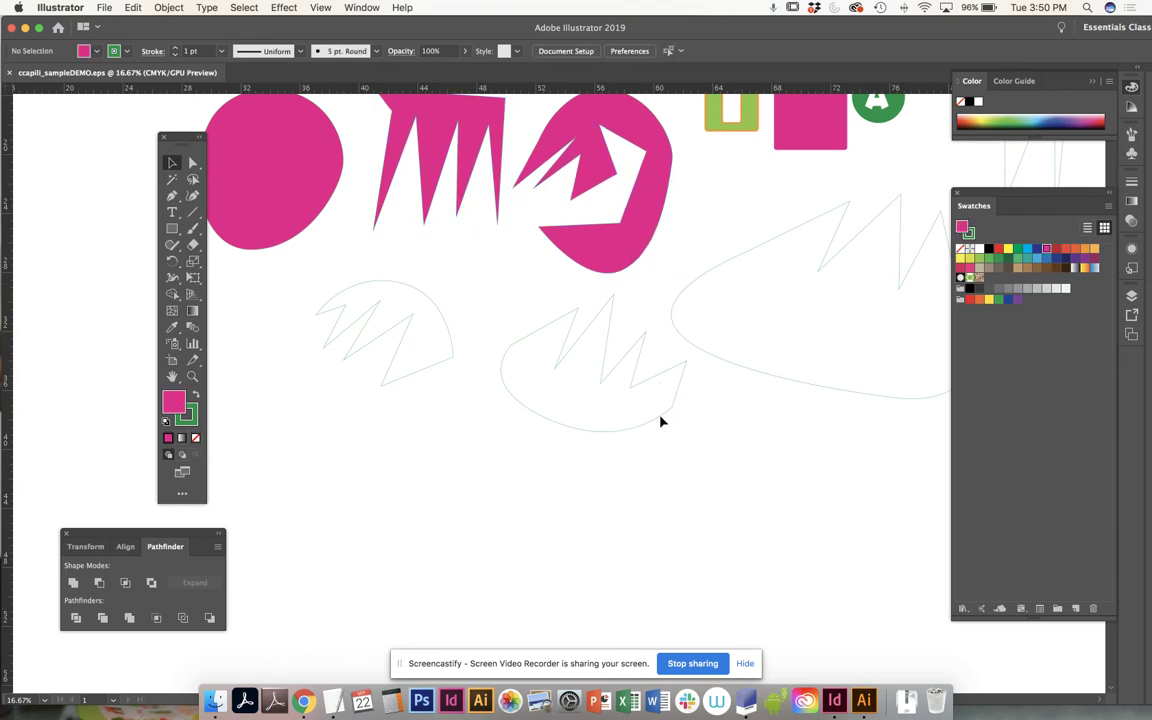
left_click(660, 421)
key("a")
scroll(700, 470, "right", 10)
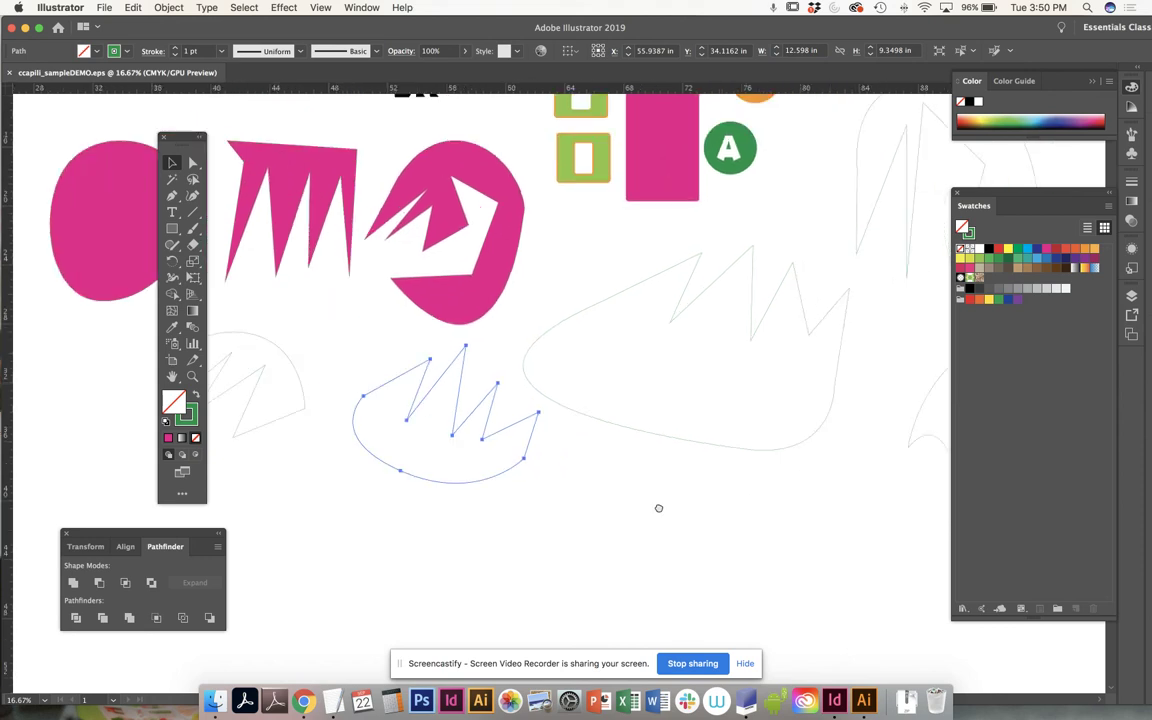
scroll(745, 432, "right", 5)
scroll(745, 432, "up", 2)
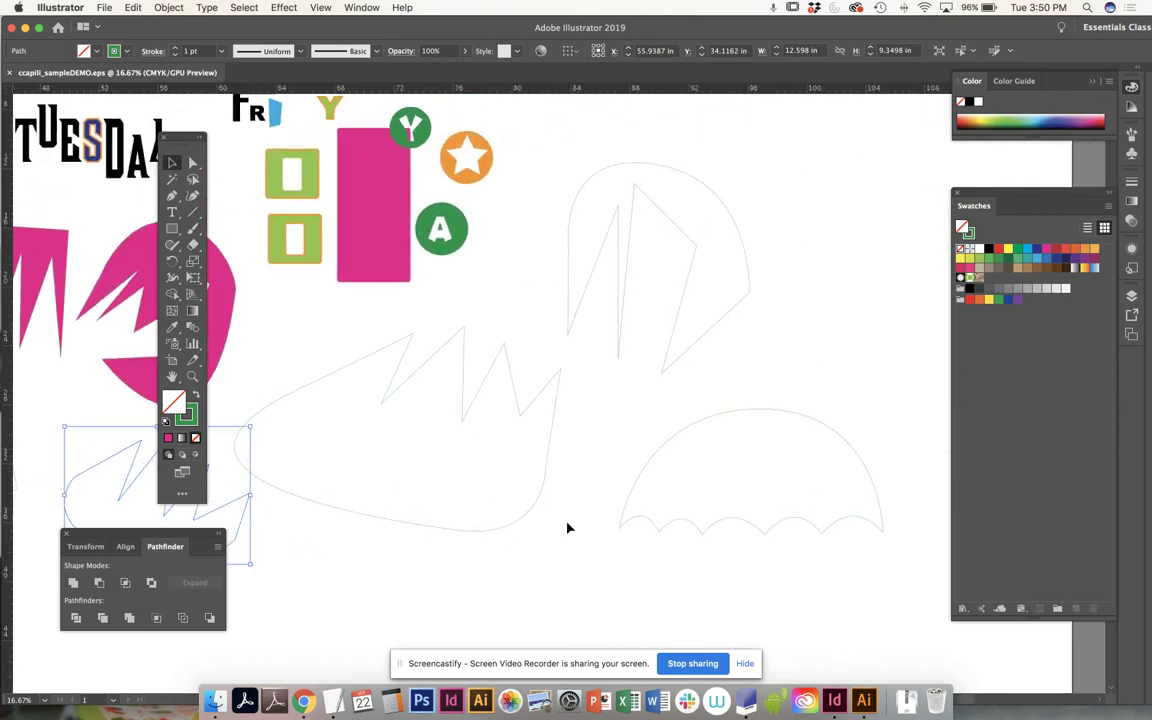
scroll(689, 229, "right", 5)
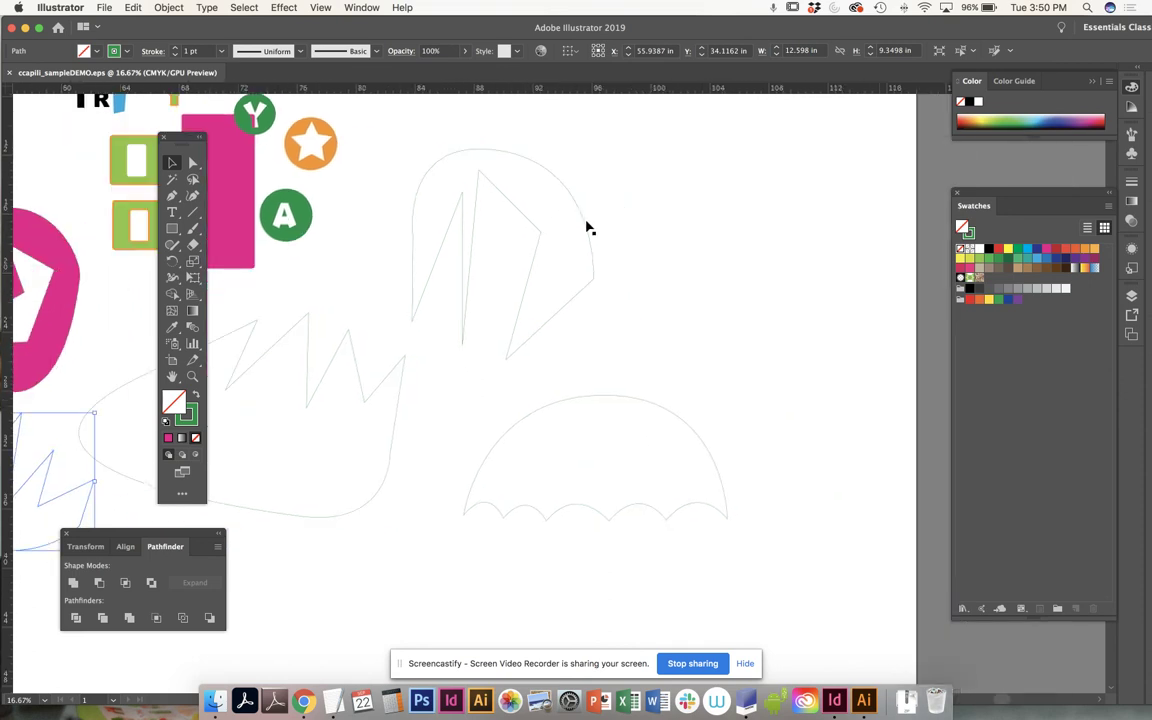
left_click(587, 229)
left_click(674, 306)
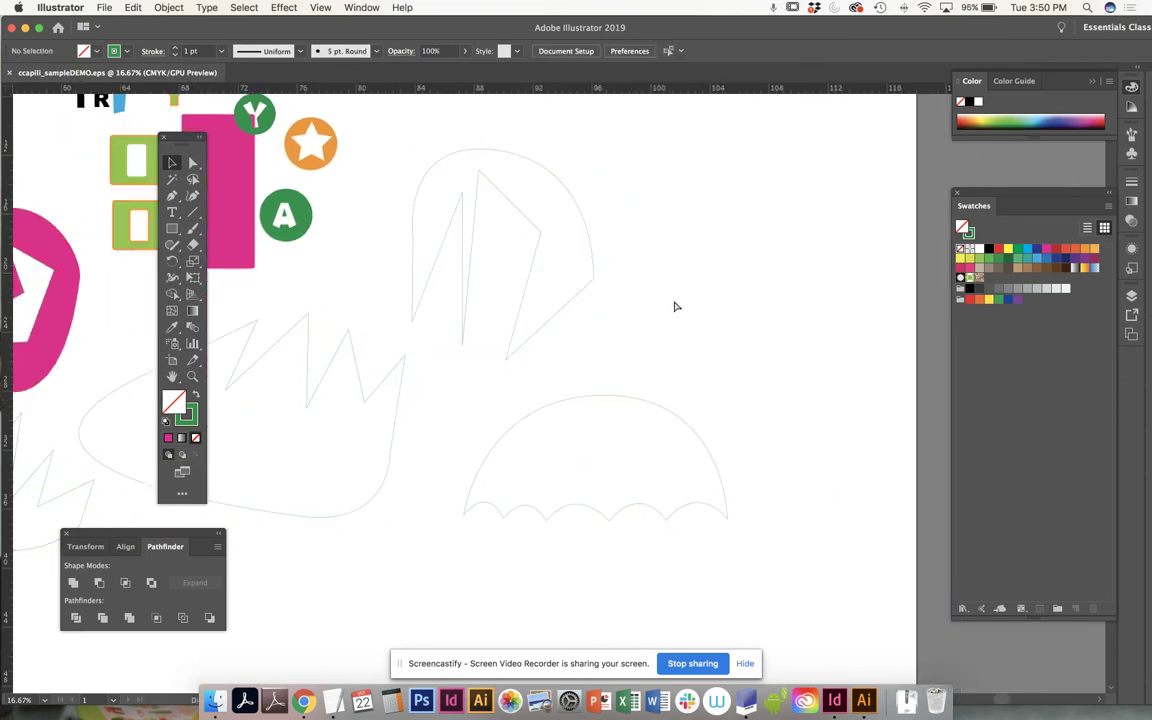
key("super+equal")
scroll(671, 301, "down", 5)
scroll(671, 301, "right", 3)
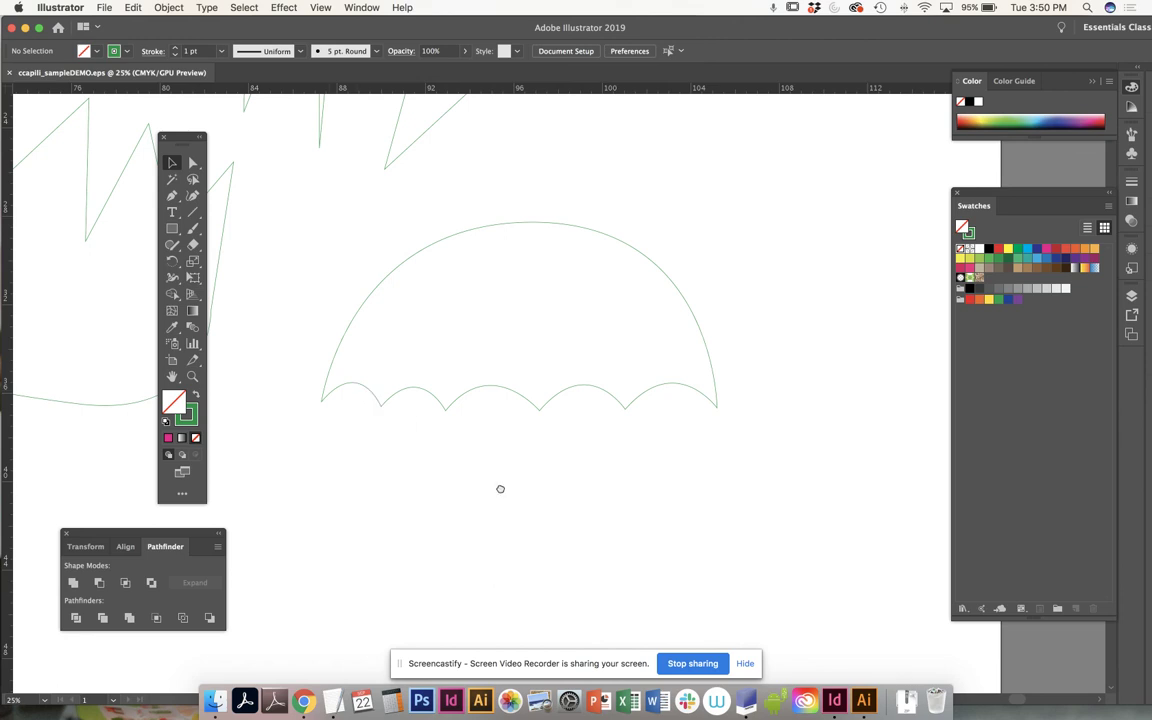
scroll(497, 431, "down", 3)
left_click_drag(497, 431, 481, 504)
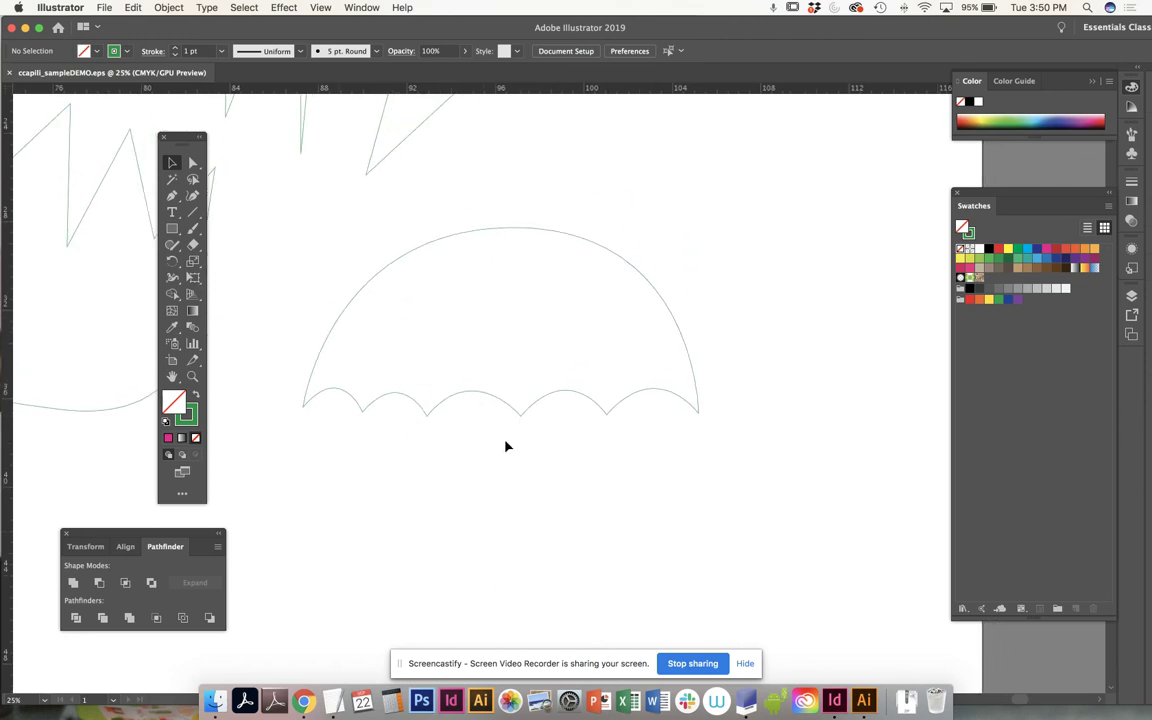